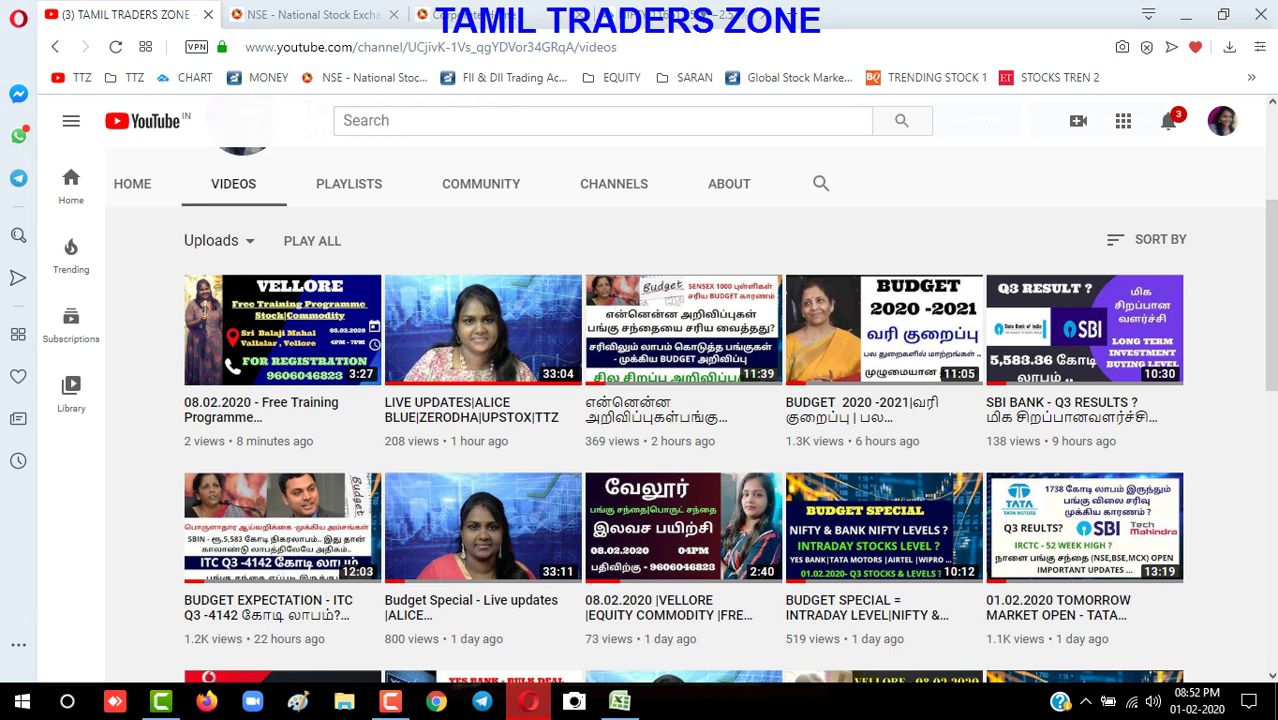
click(390, 701)
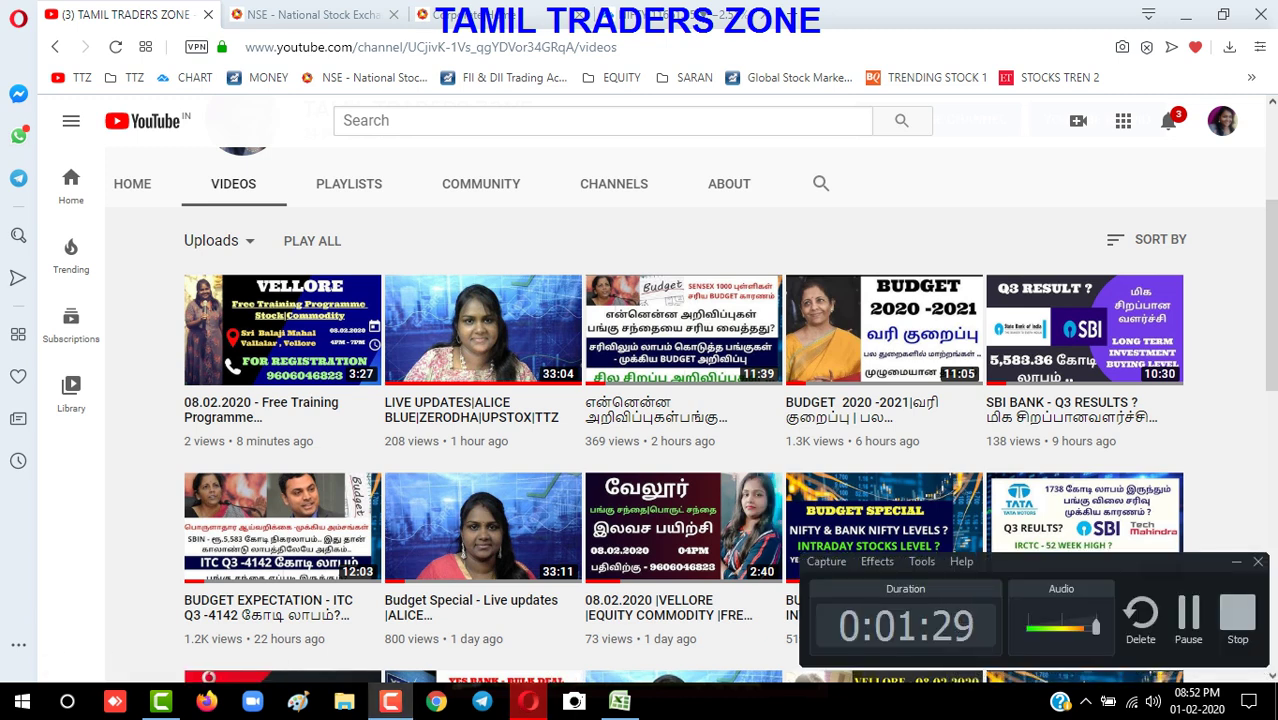
click(1188, 613)
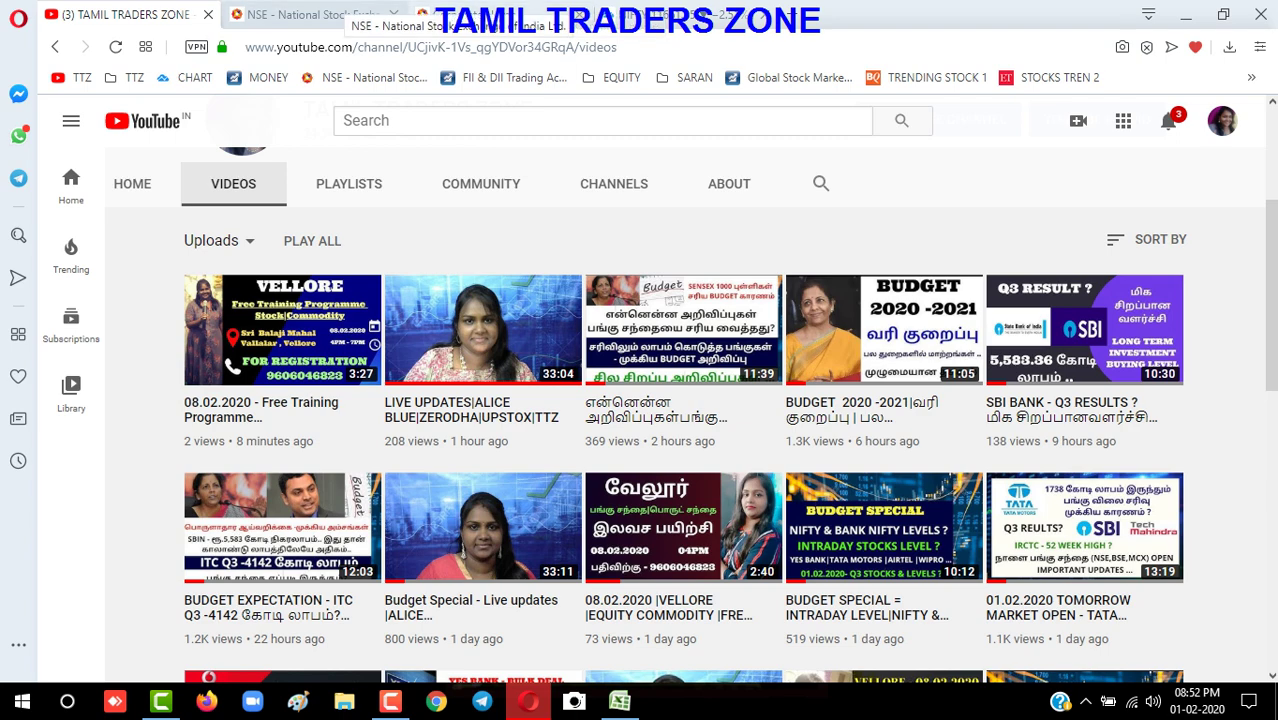
View the NSE site's corporate information links and the Ex-Date range options on the Corporate Actions - Equities page.
click(335, 14)
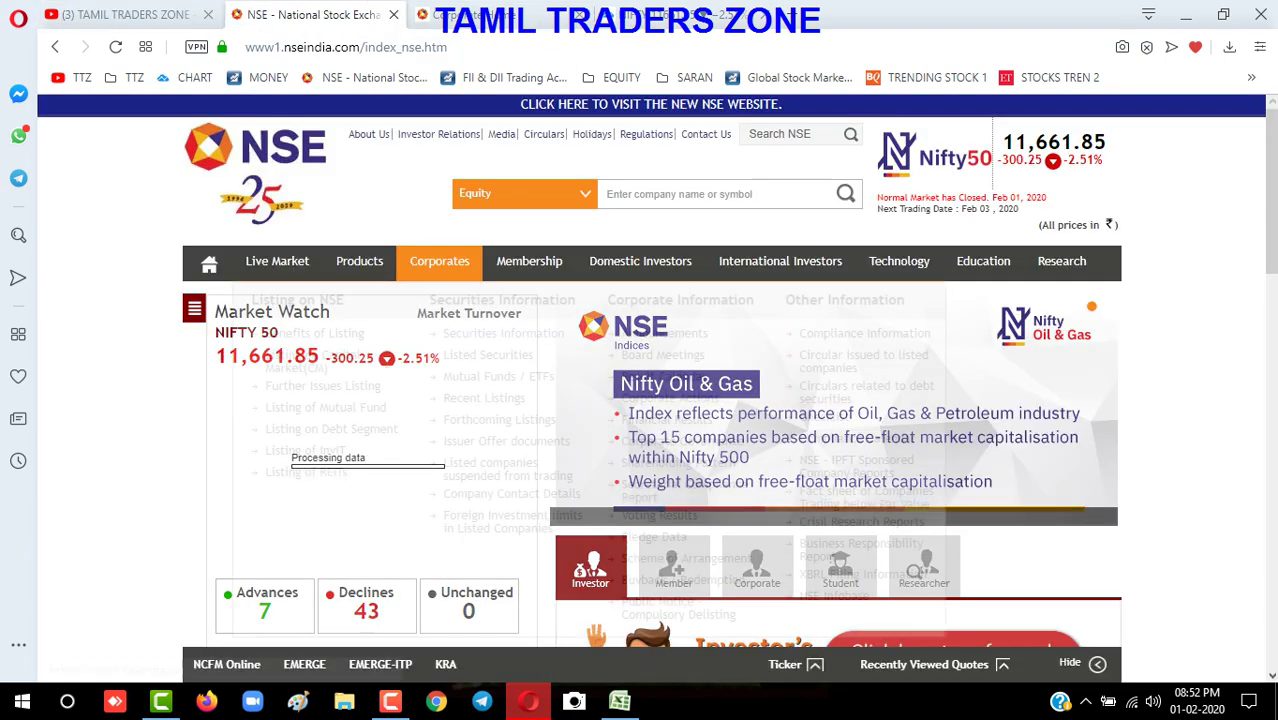
click(480, 14)
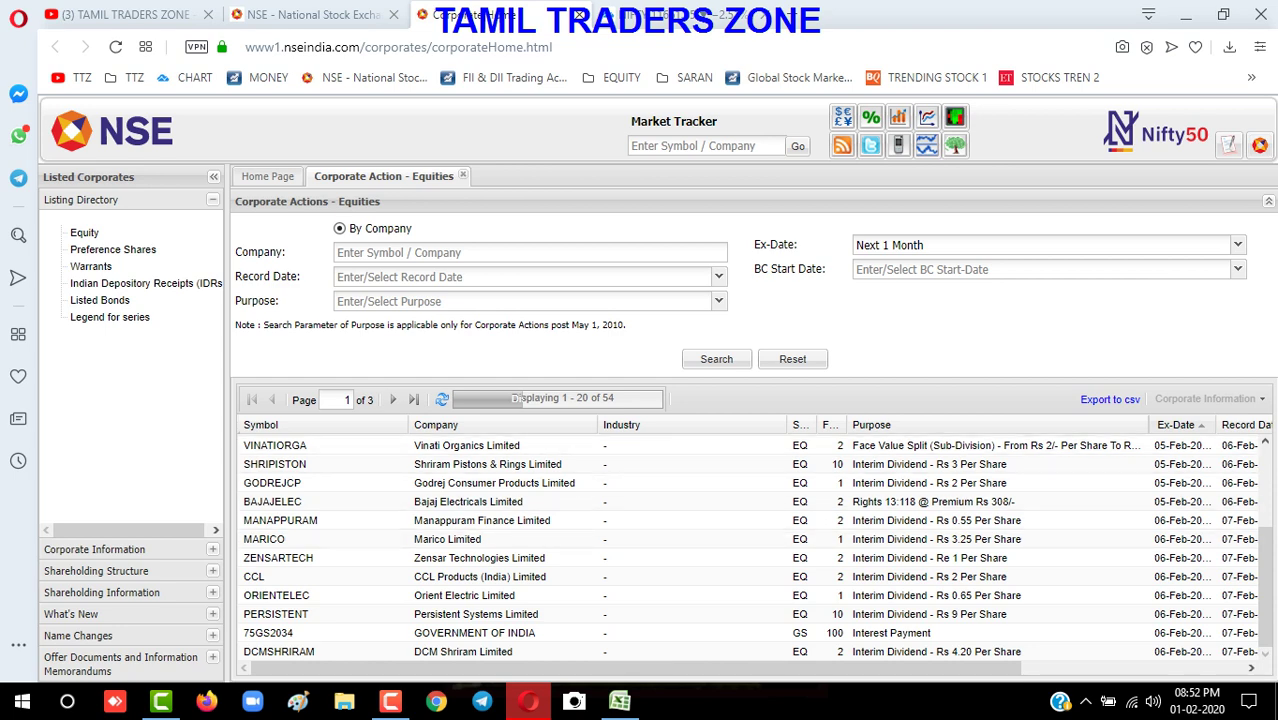
key(ctrl+shift+Tab)
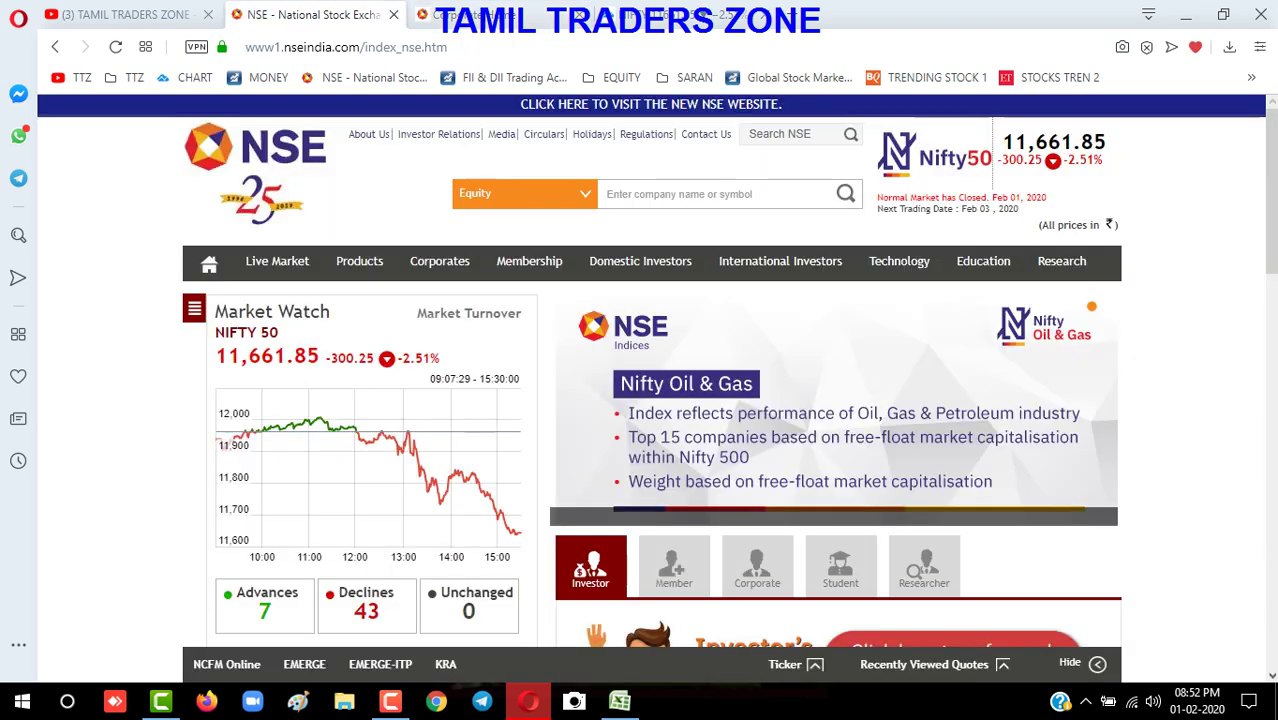
mouse_move(439, 261)
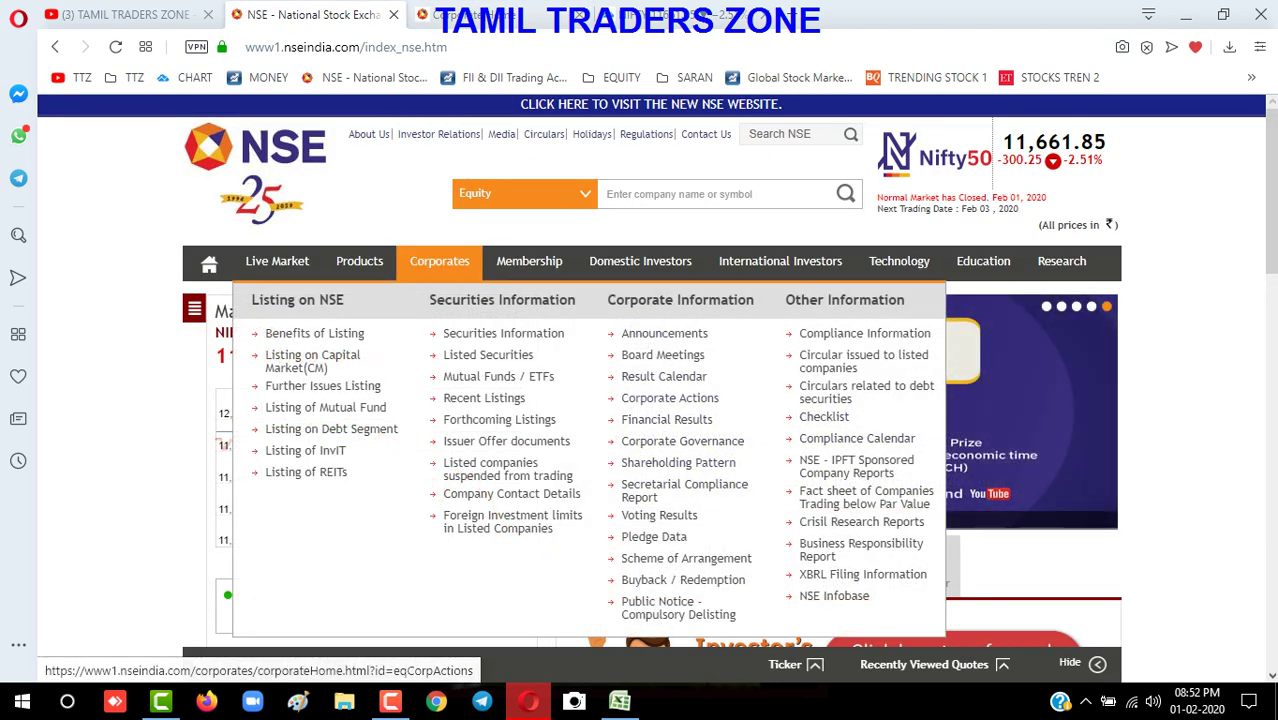
click(480, 14)
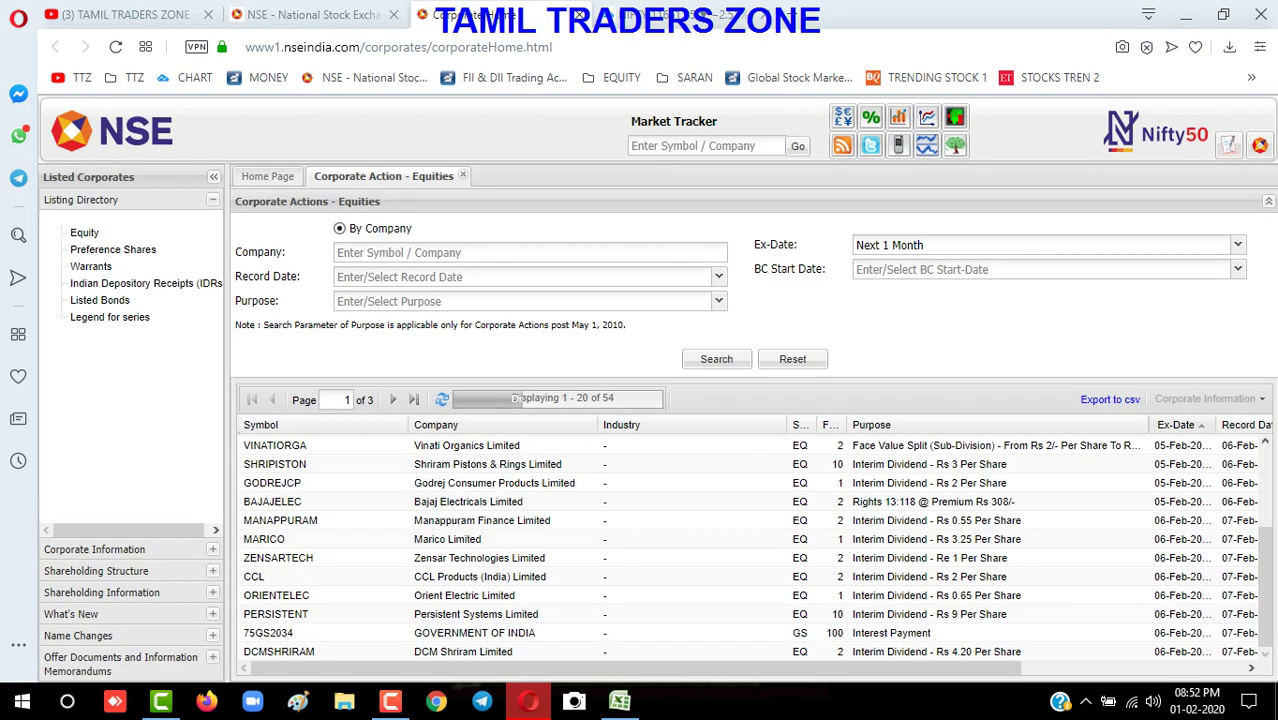
click(1237, 245)
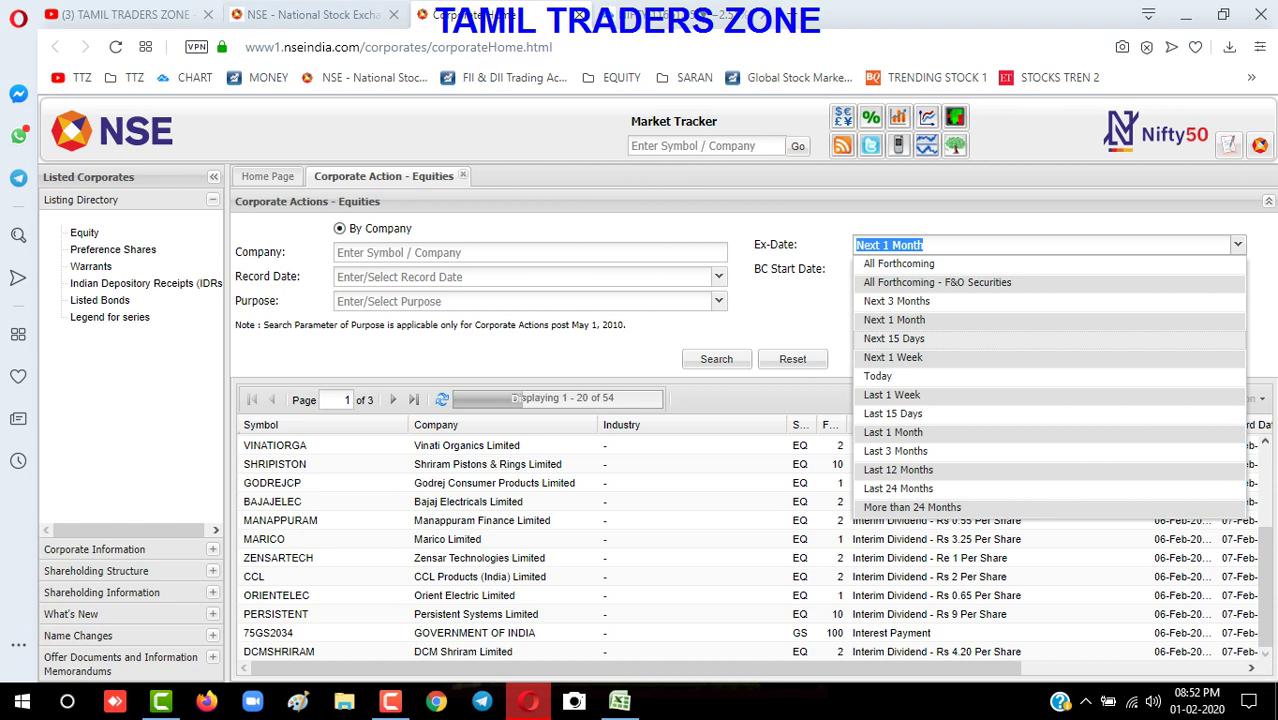
Switch to Excel and look through the corporate actions listed in the CA_NEXT_1_MONTH sheet.
click(619, 701)
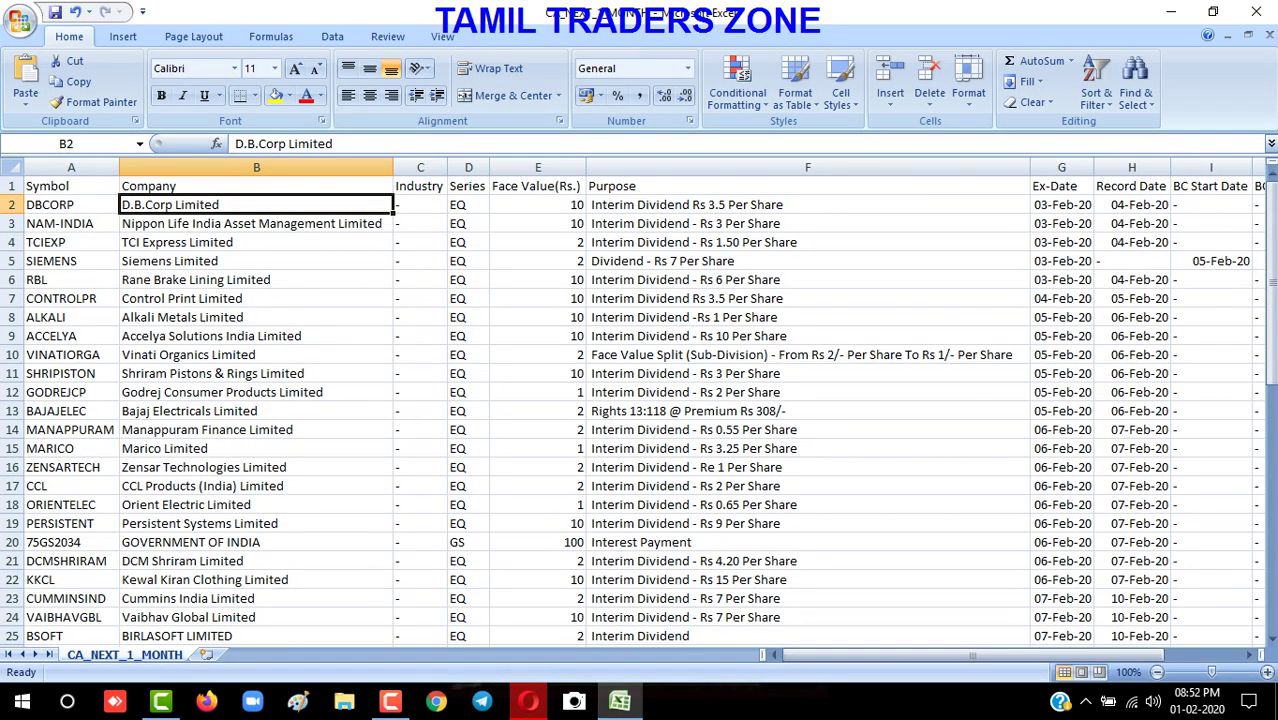
scroll(640, 410, down, 4)
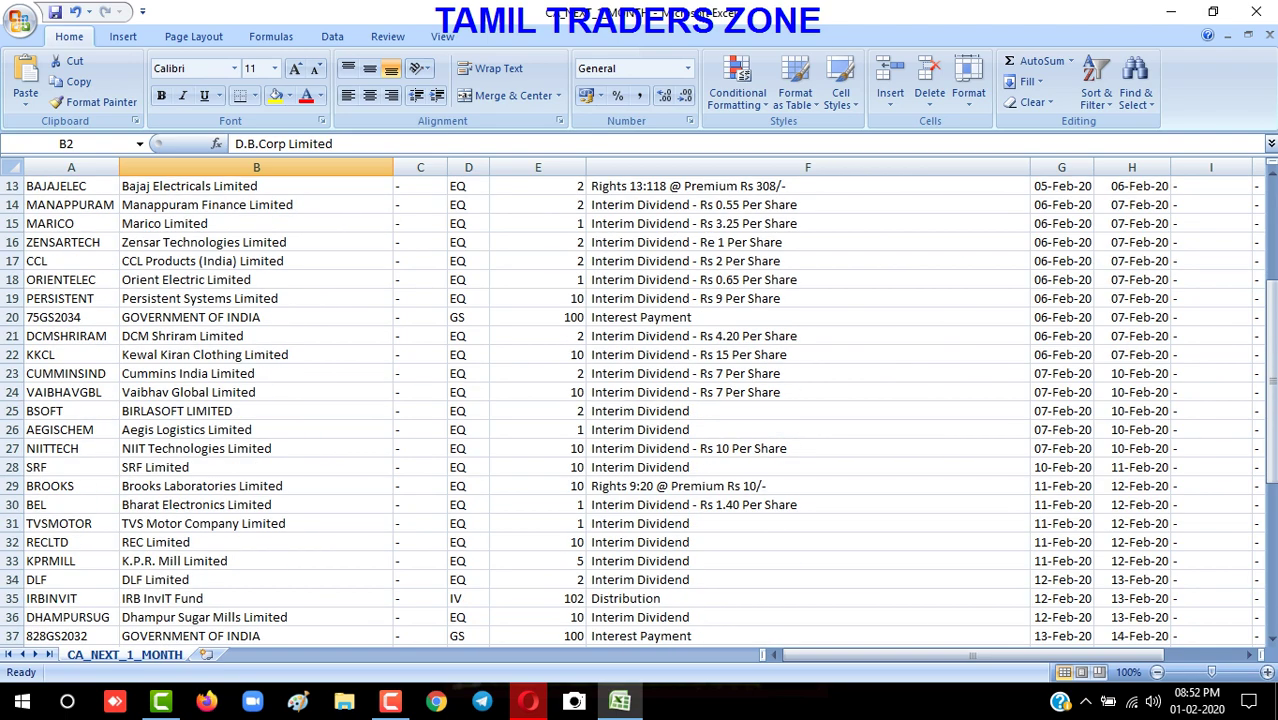
scroll(640, 410, down, 5)
scroll(640, 410, up, 8)
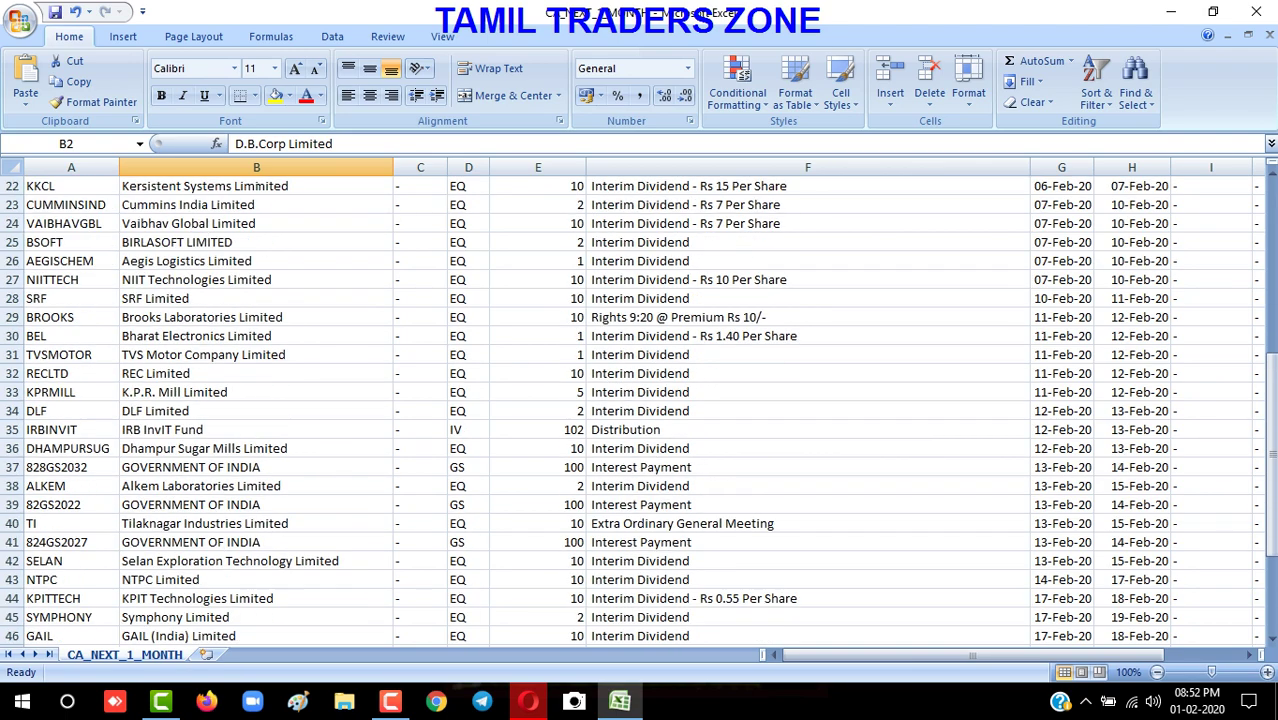
scroll(640, 410, up, 1)
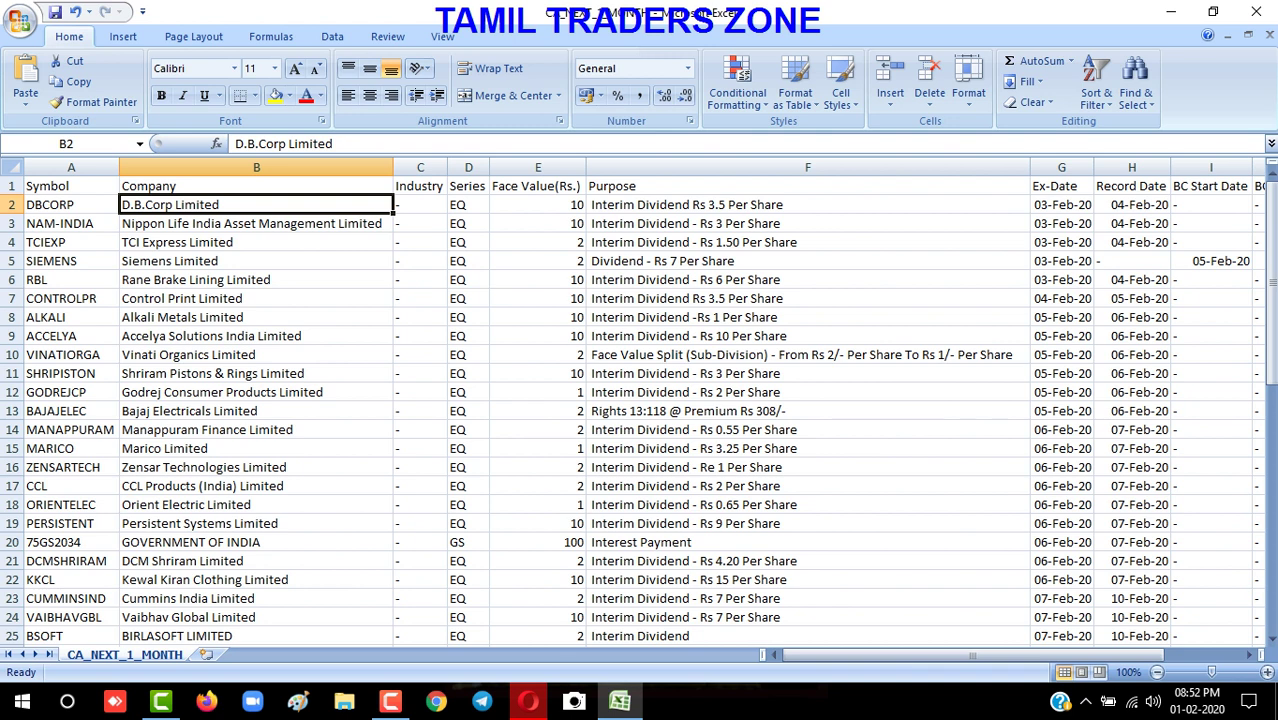
mouse_move(877, 655)
mouse_down()
mouse_move(915, 655)
mouse_move(877, 655)
mouse_up()
Highlight rows 2 to 6, the entries with ex-date 03-Feb-20, with a yellow fill.
click(12, 280)
drag(12, 280, 12, 205)
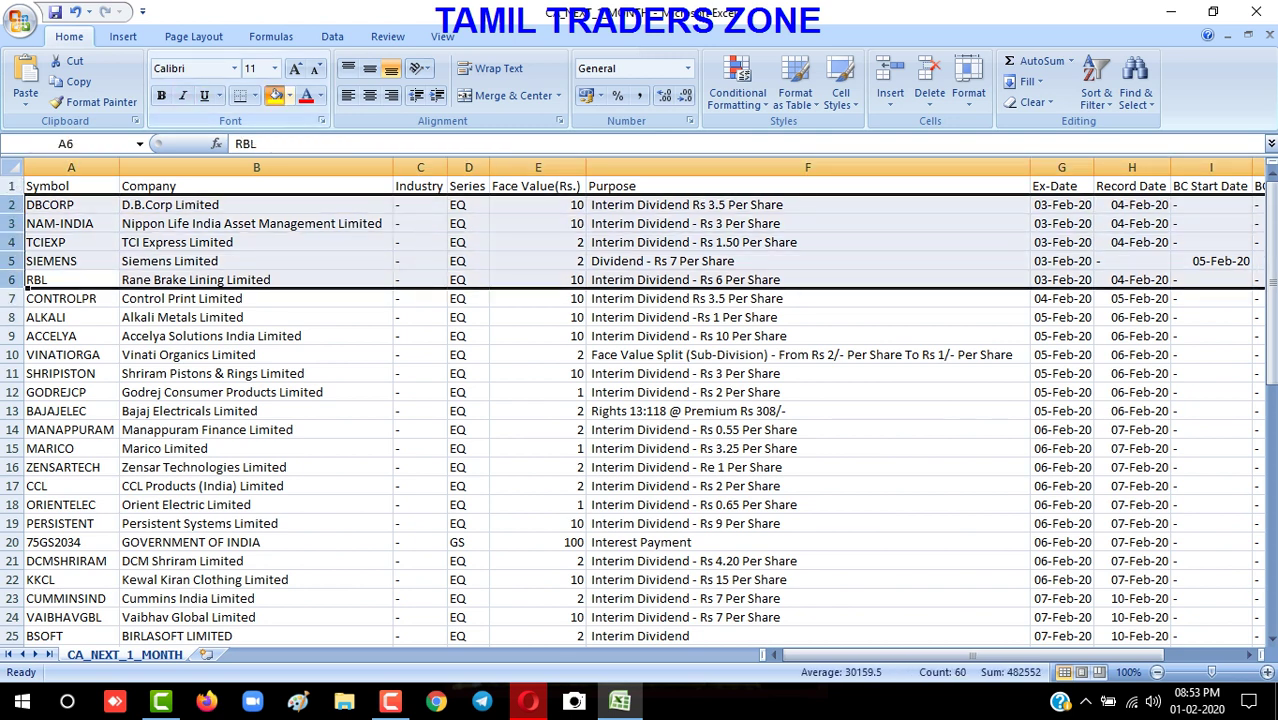
click(275, 95)
click(255, 317)
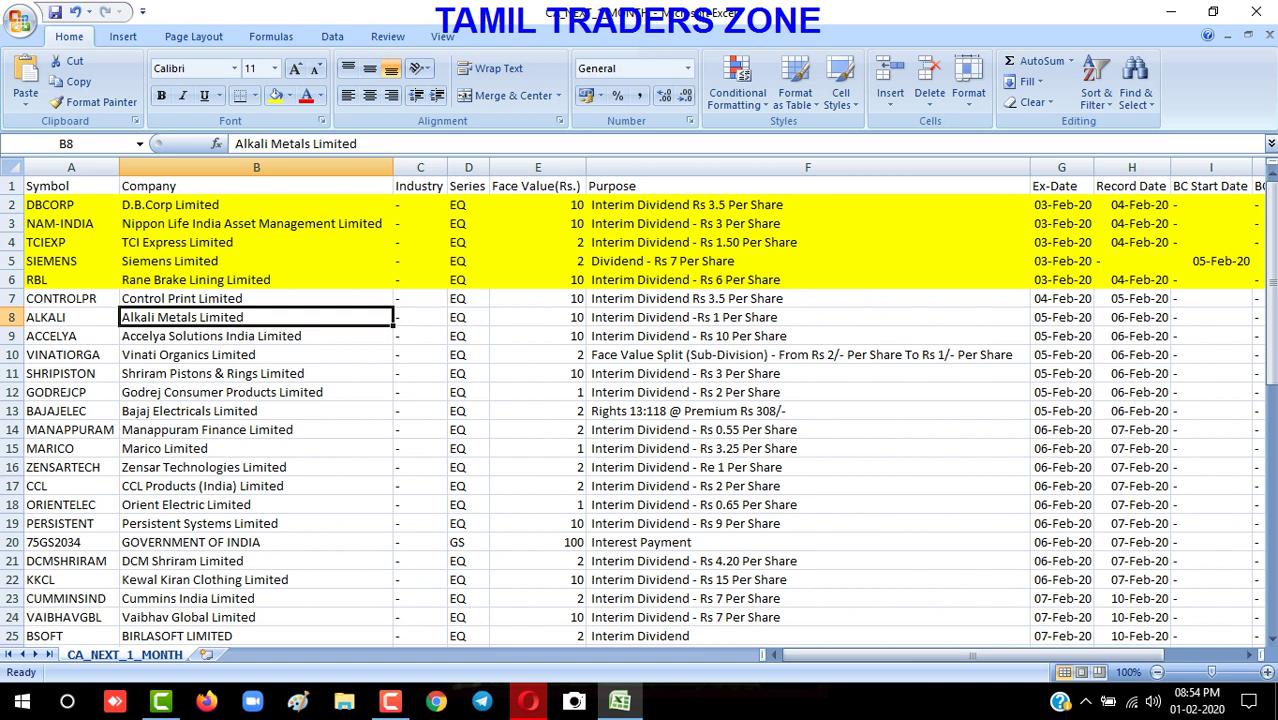
click(55, 12)
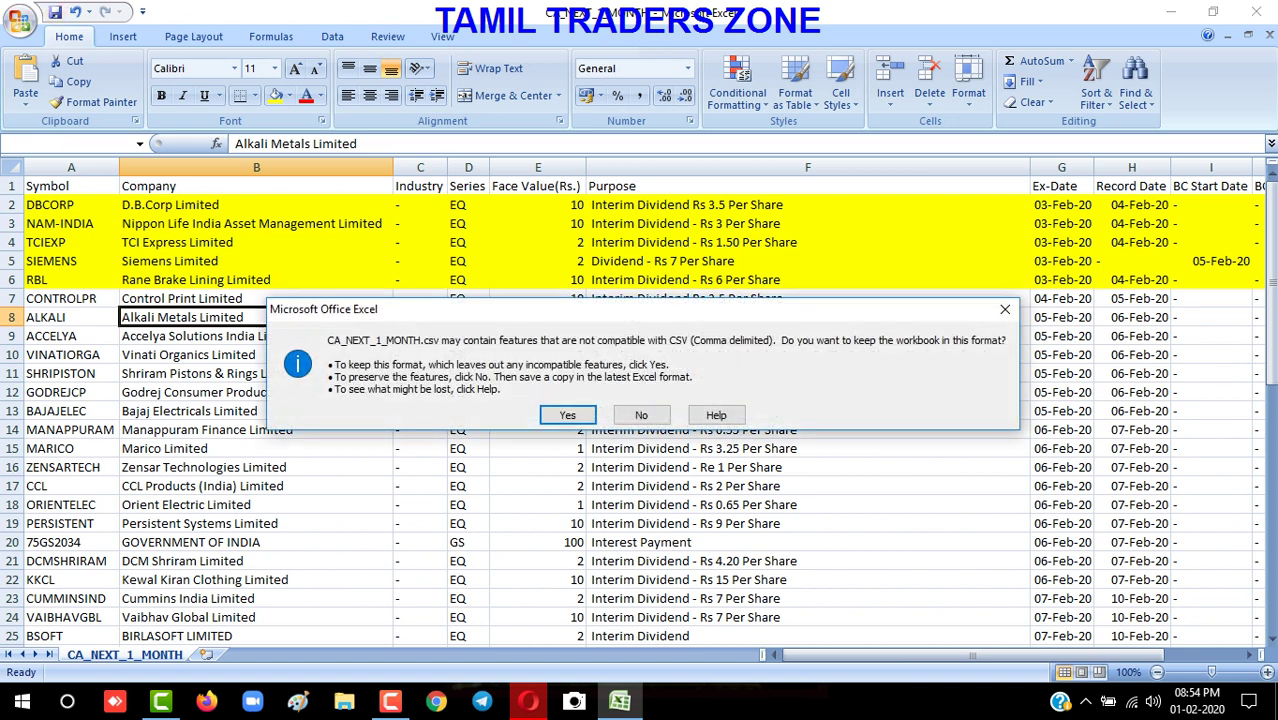
click(1005, 309)
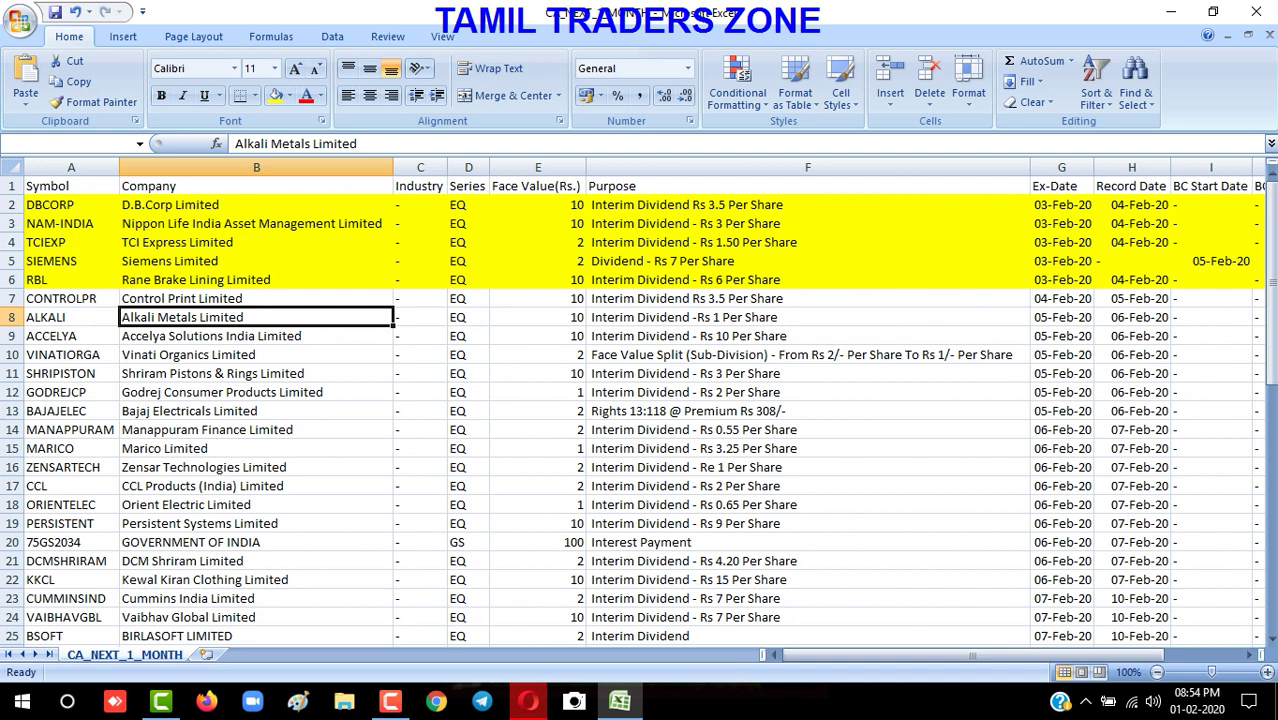
key(F12)
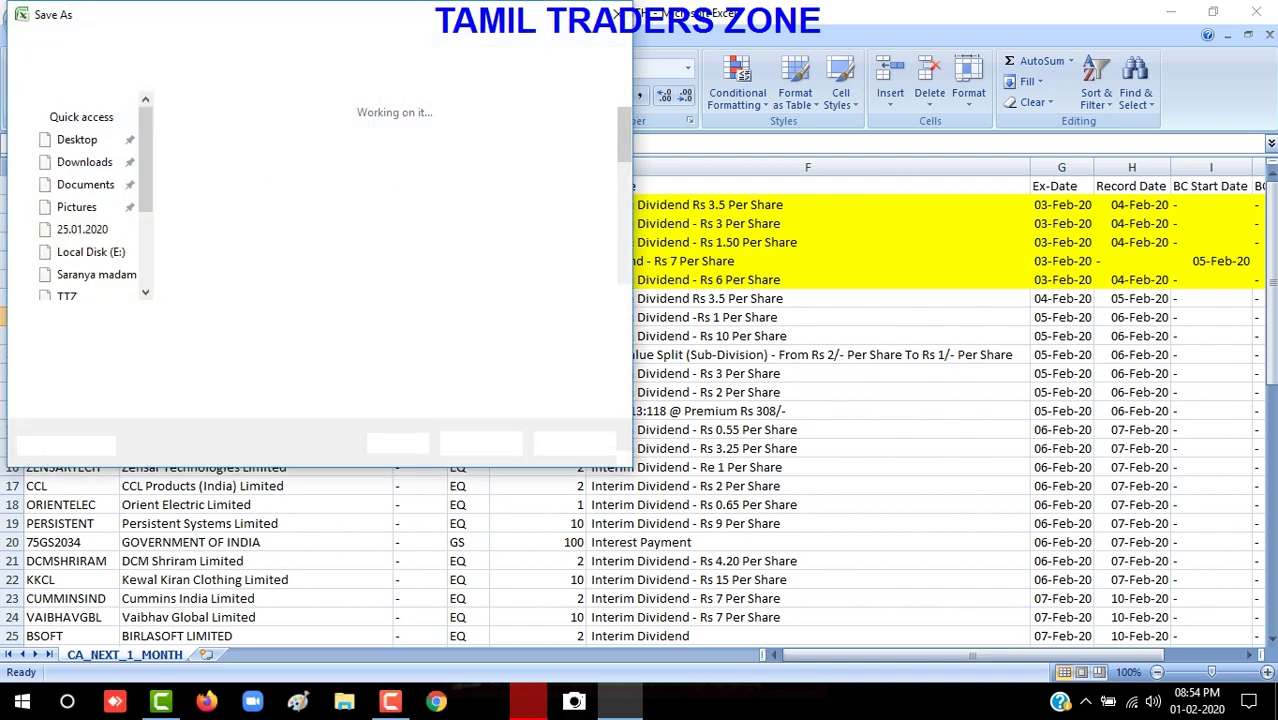
key(Escape)
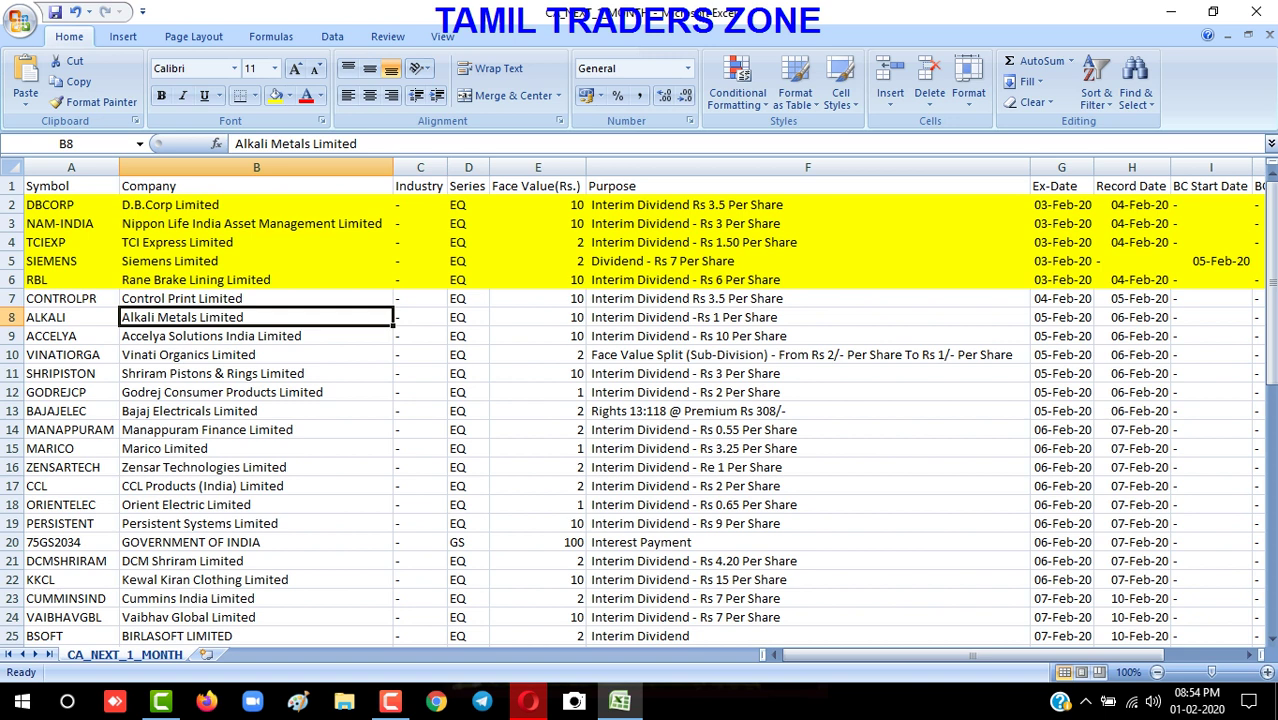
Save a copy of the workbook in the latest Excel format, declining to keep the CSV format.
drag(950, 655, 990, 655)
click(55, 12)
click(641, 415)
key(Return)
Change the font colour of A8:G13, the entries with ex-date 05-Feb-20, to red.
click(255, 354)
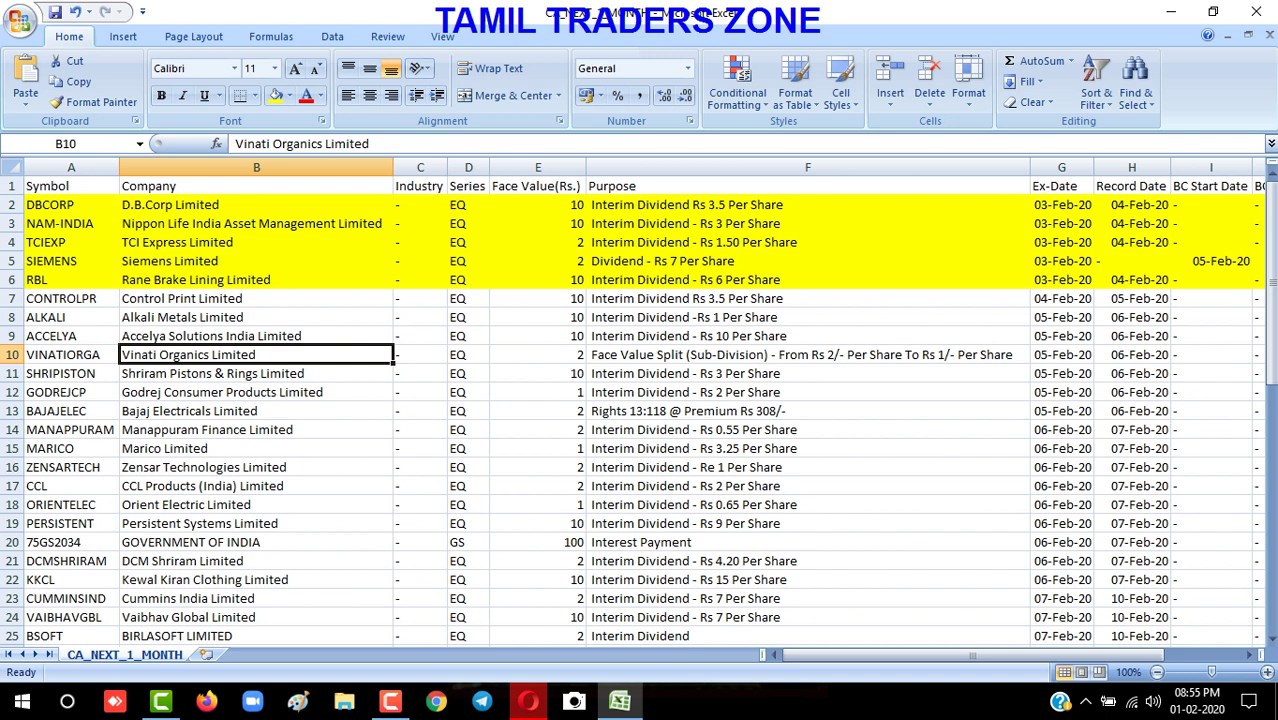
drag(1062, 411, 55, 317)
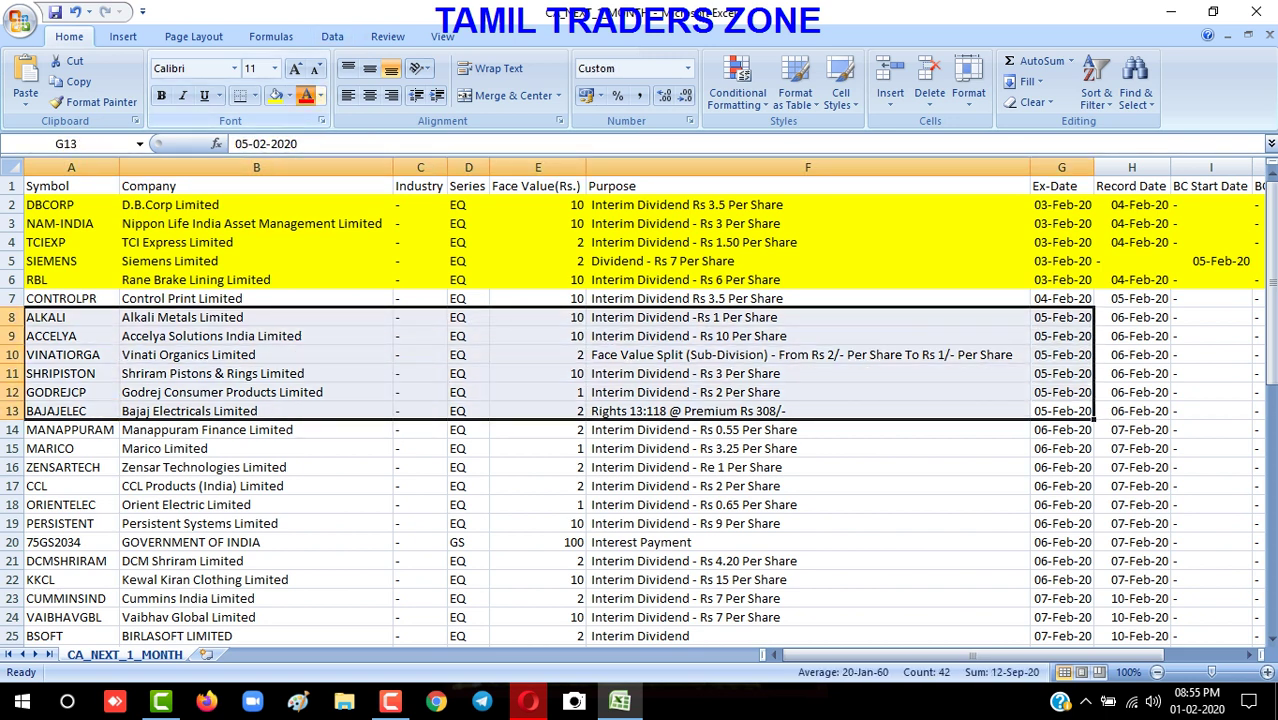
click(306, 95)
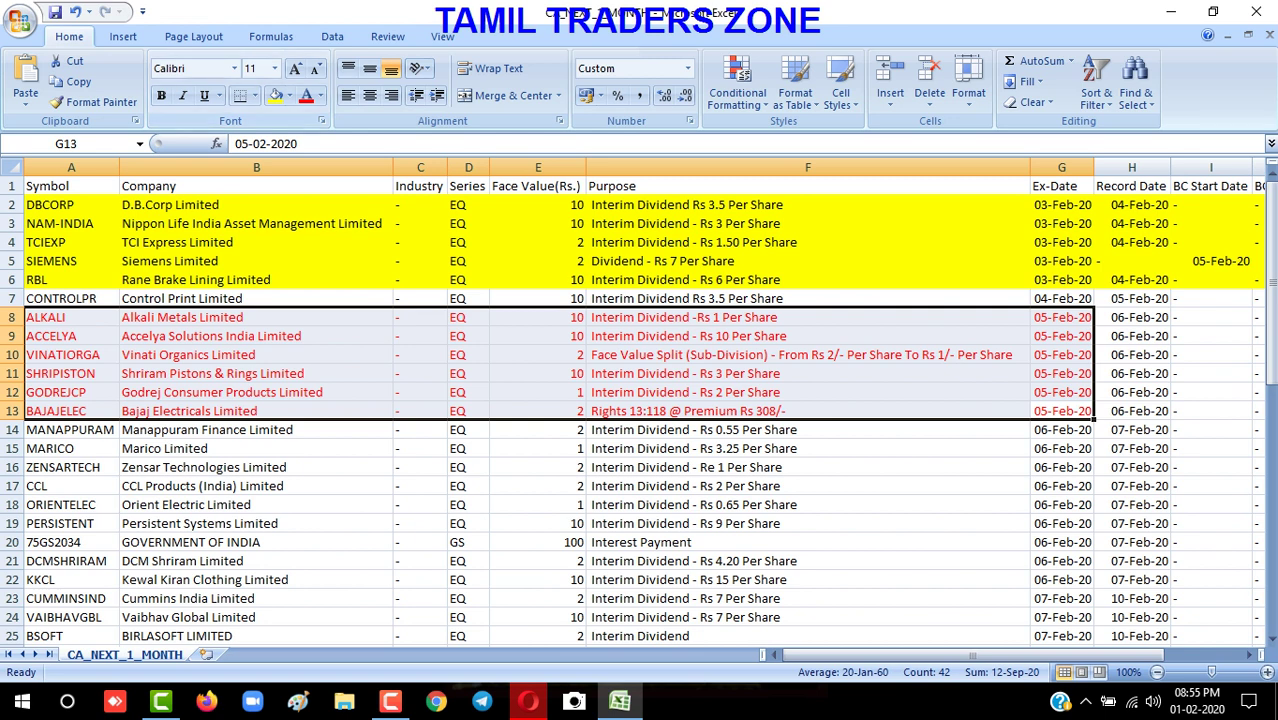
Give A14:G22, the entries with ex-date 06-Feb-20, a red font and a yellow fill.
drag(1062, 430, 70, 523)
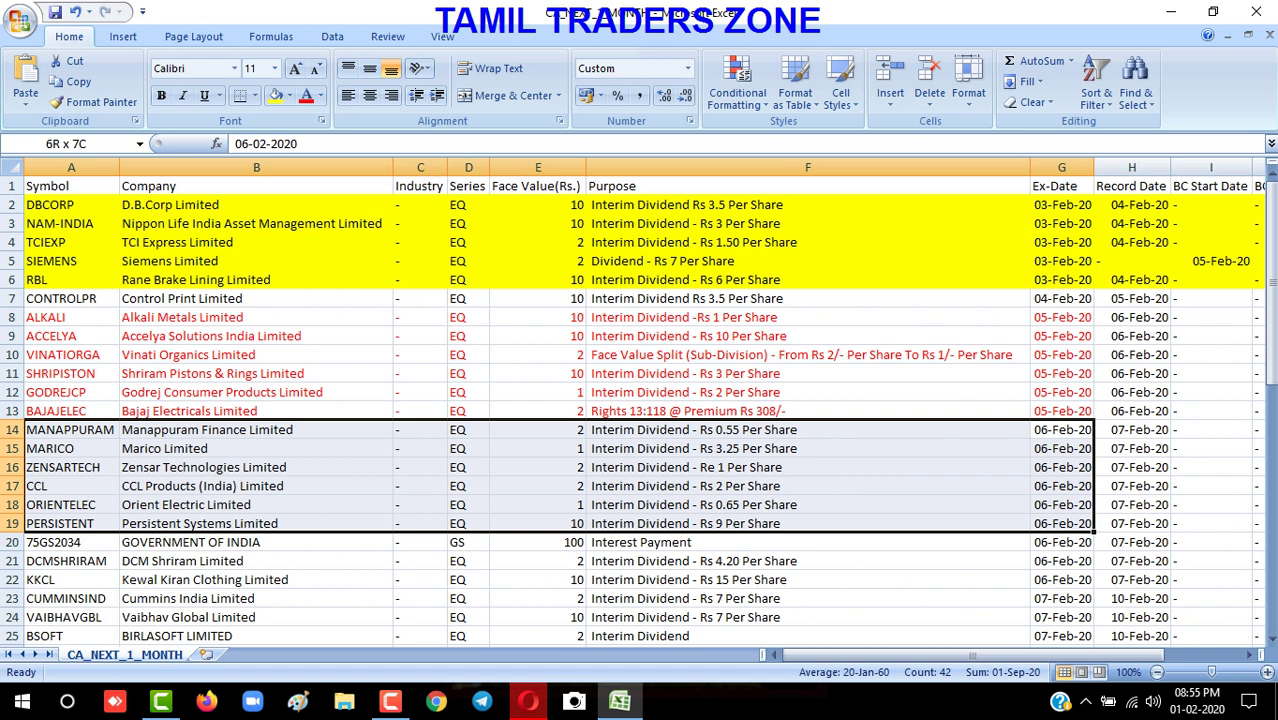
key(shift+Down)
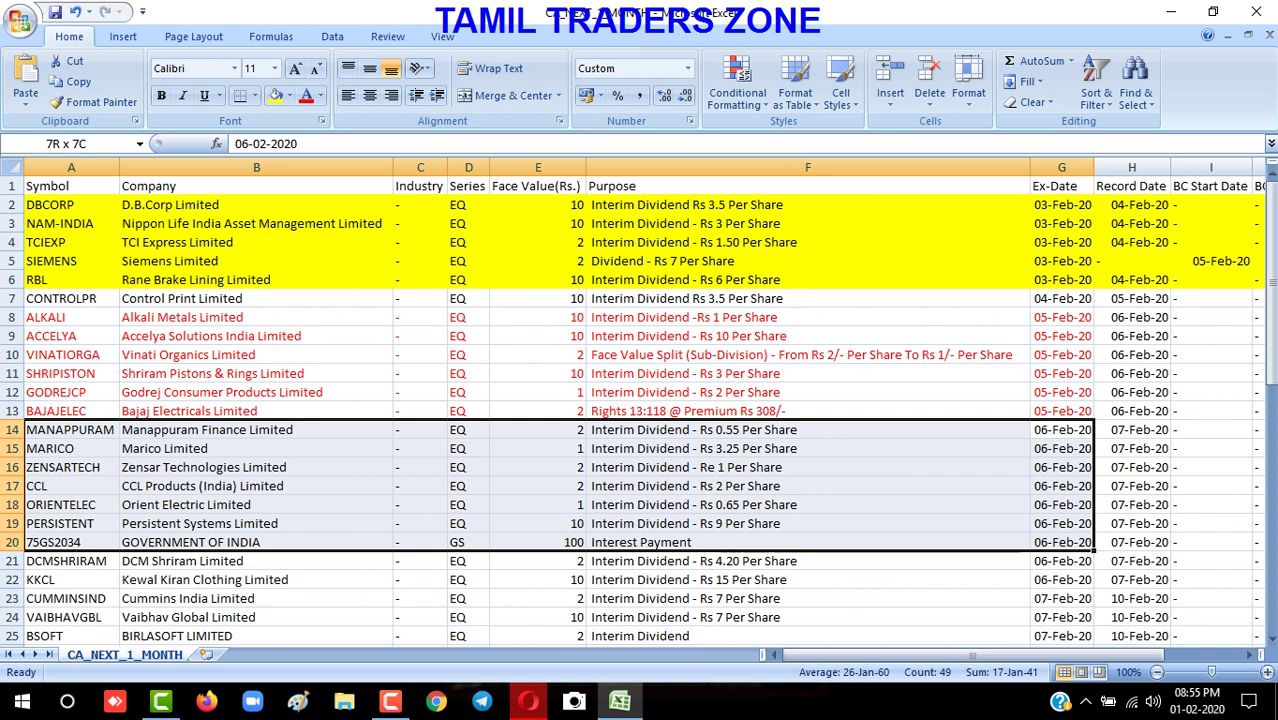
key(shift+Down)
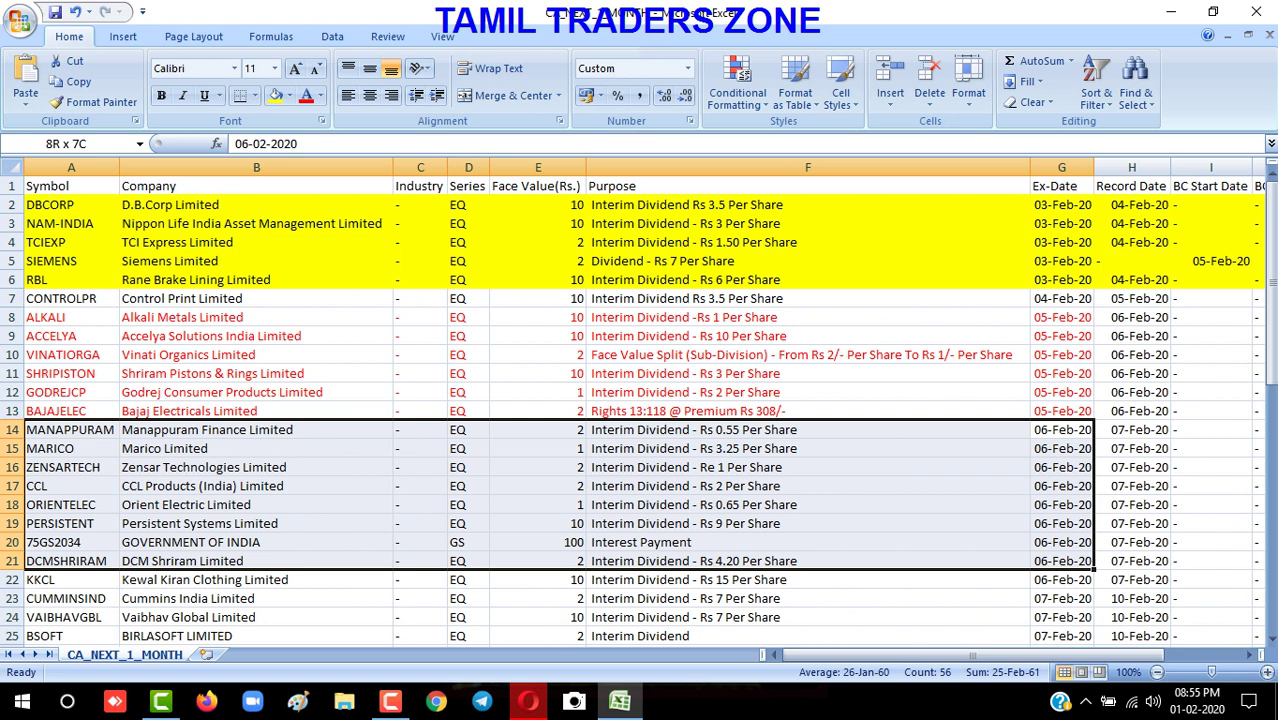
key(shift+Down)
key(shift+Right)
key(shift+Left)
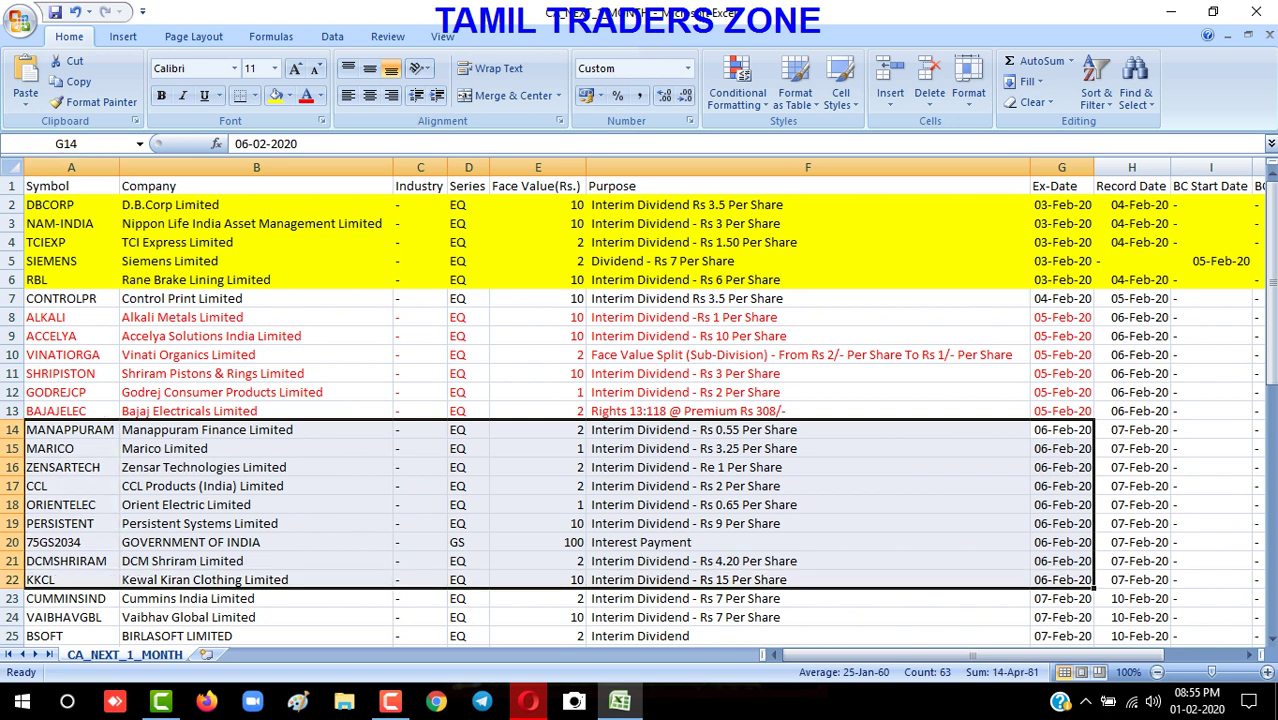
click(306, 95)
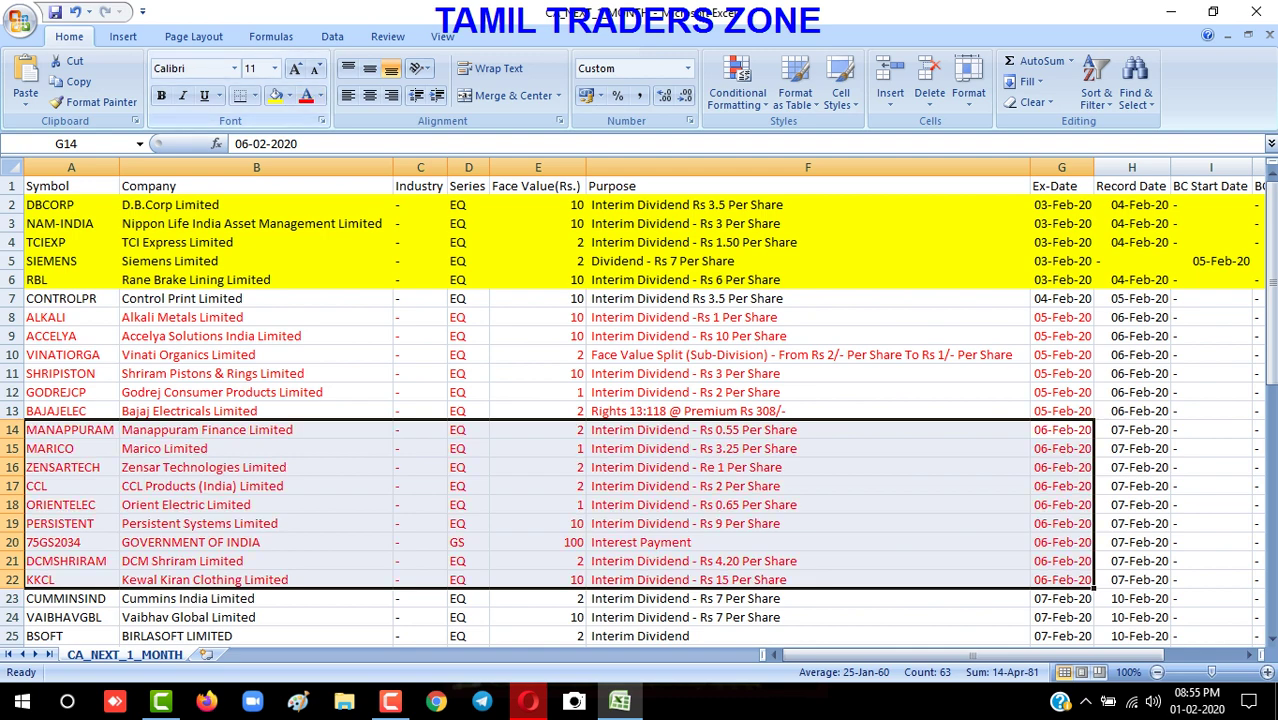
click(275, 95)
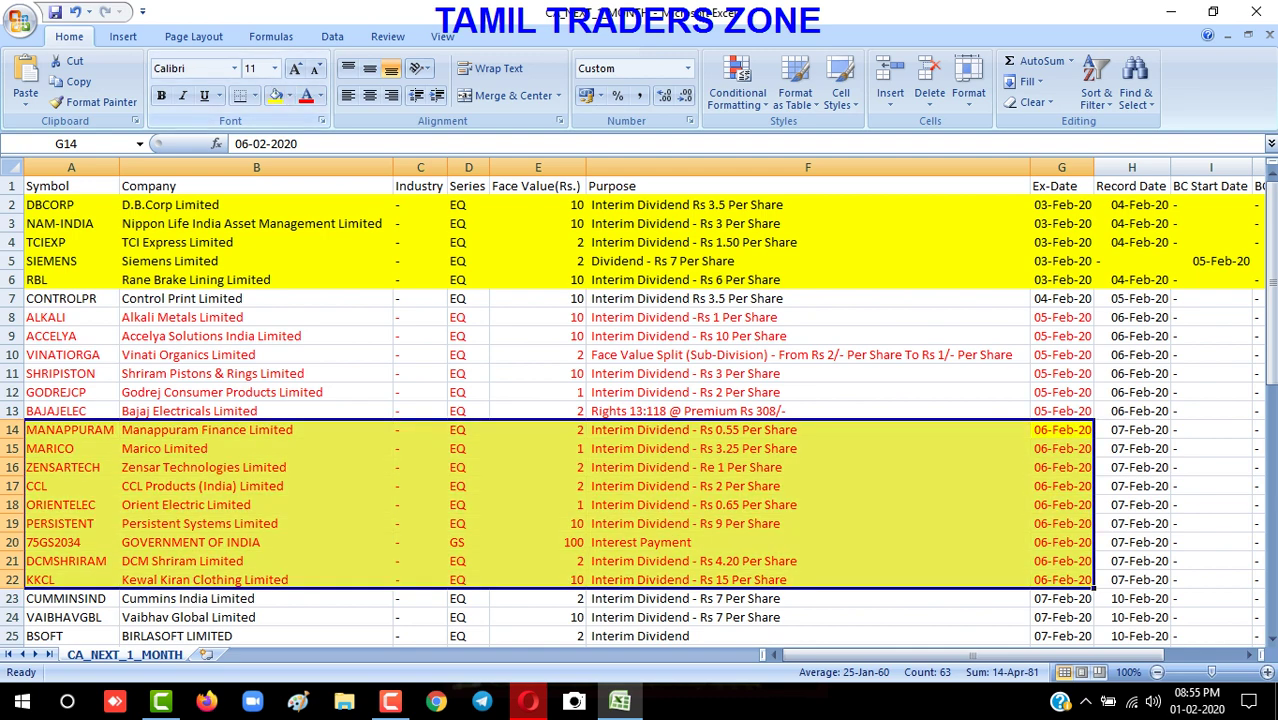
Change the font colour of A23:G27, the entries with ex-date 07-Feb-20, to dark red.
scroll(640, 400, down, 1)
scroll(640, 400, down, 2)
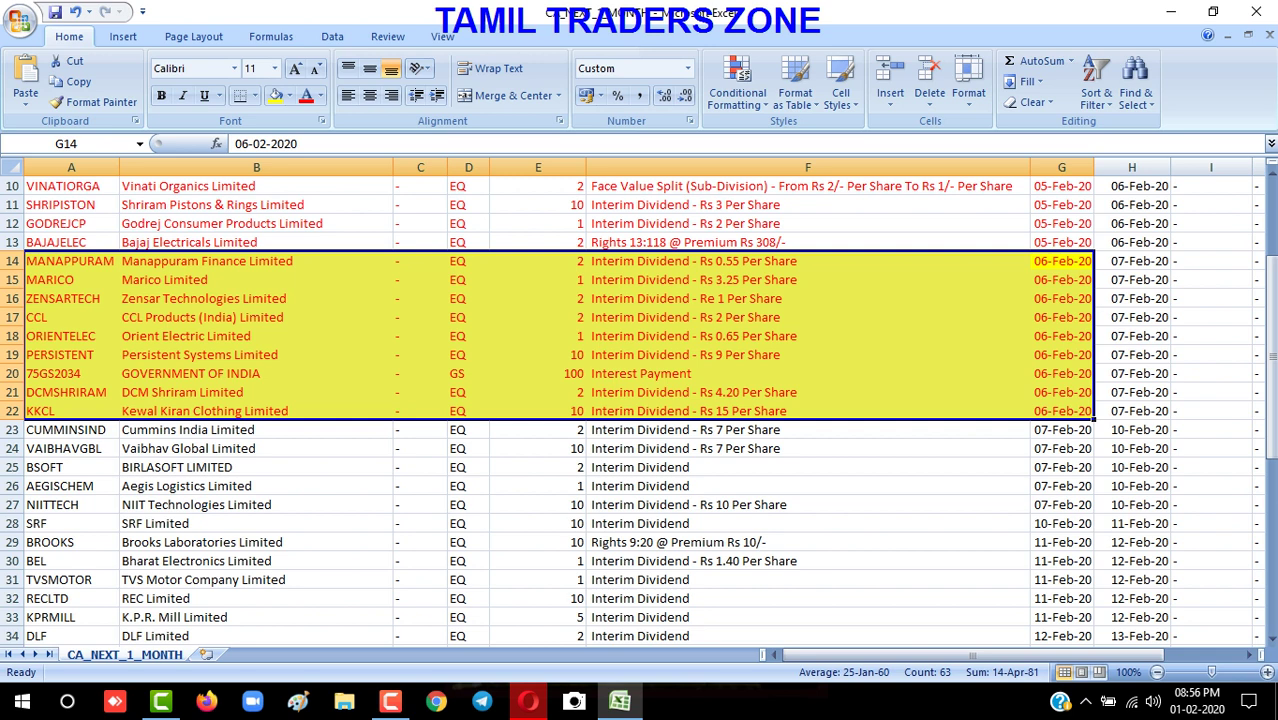
drag(1062, 430, 70, 505)
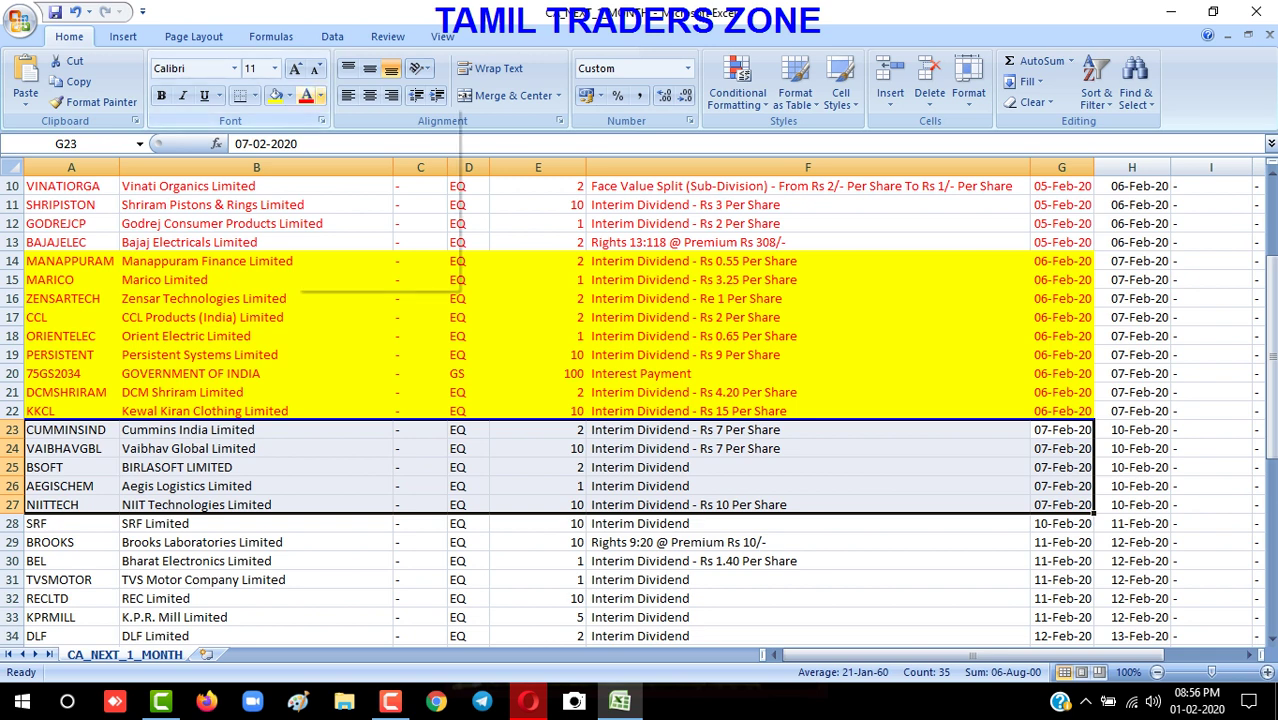
click(320, 95)
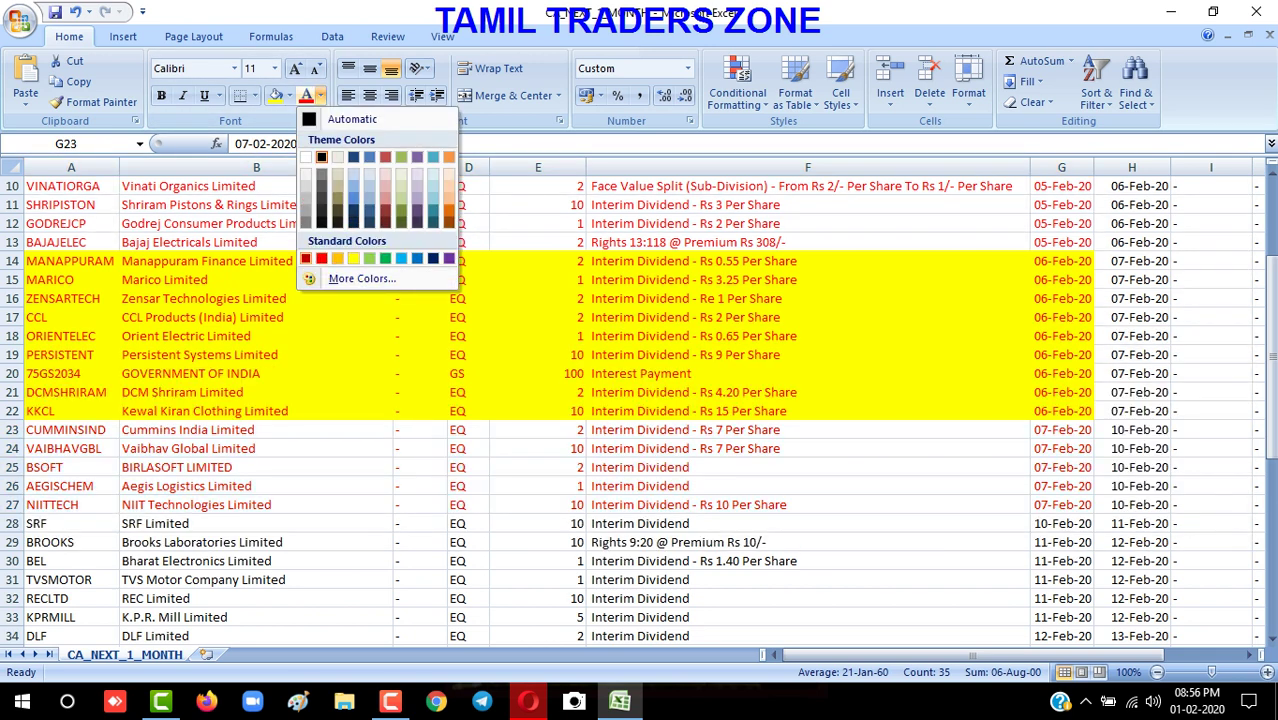
click(306, 259)
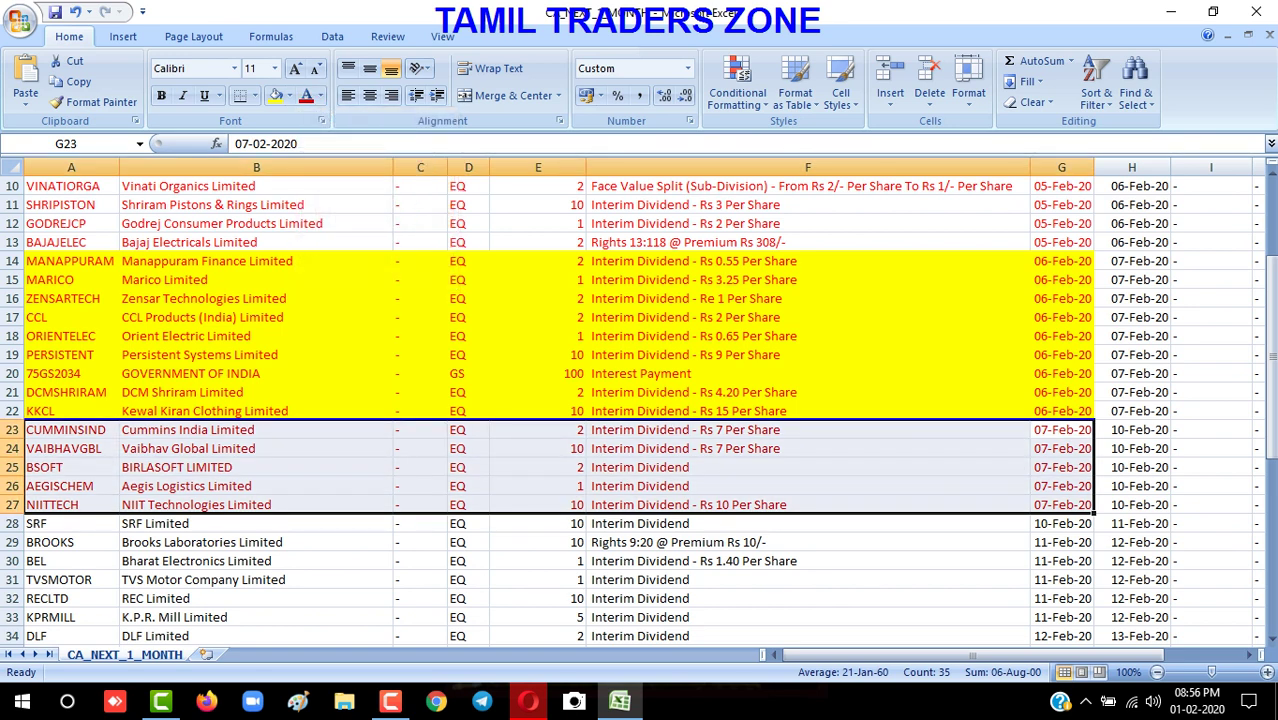
Go through the SRF, Brooks Laboratories and Bharat Electronics entries in rows 28 to 30.
scroll(640, 400, down, 1)
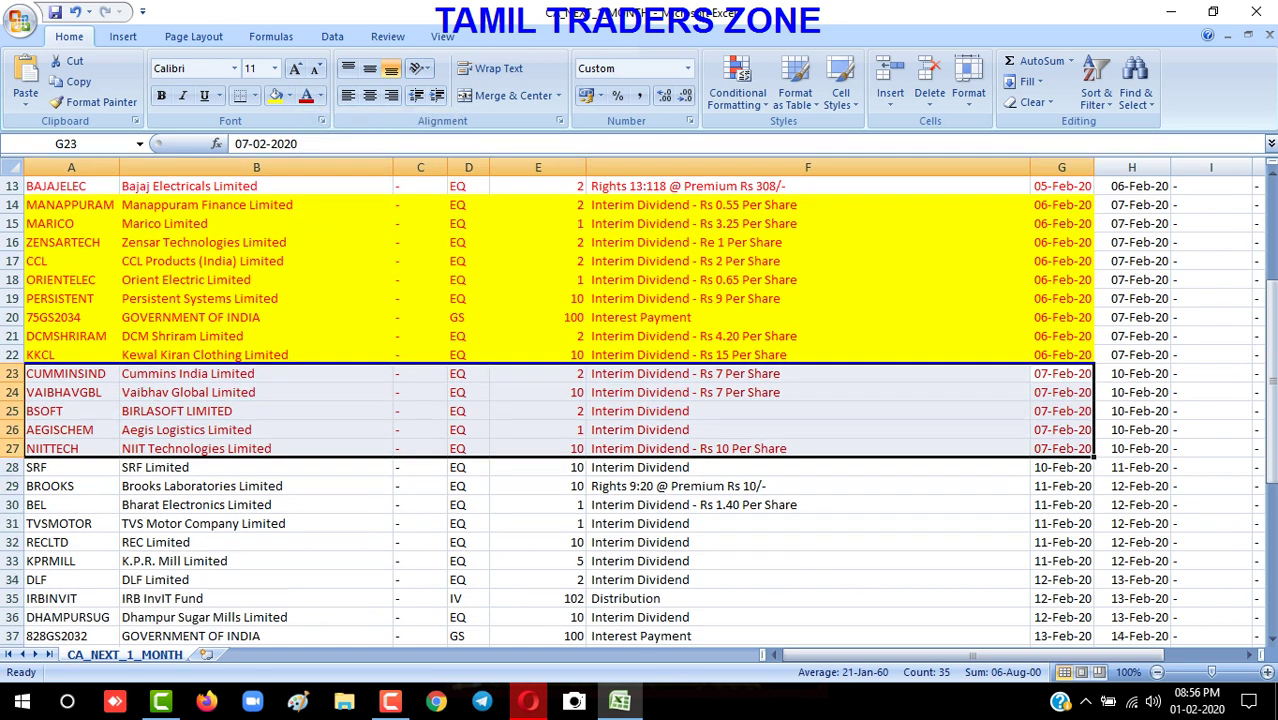
click(71, 467)
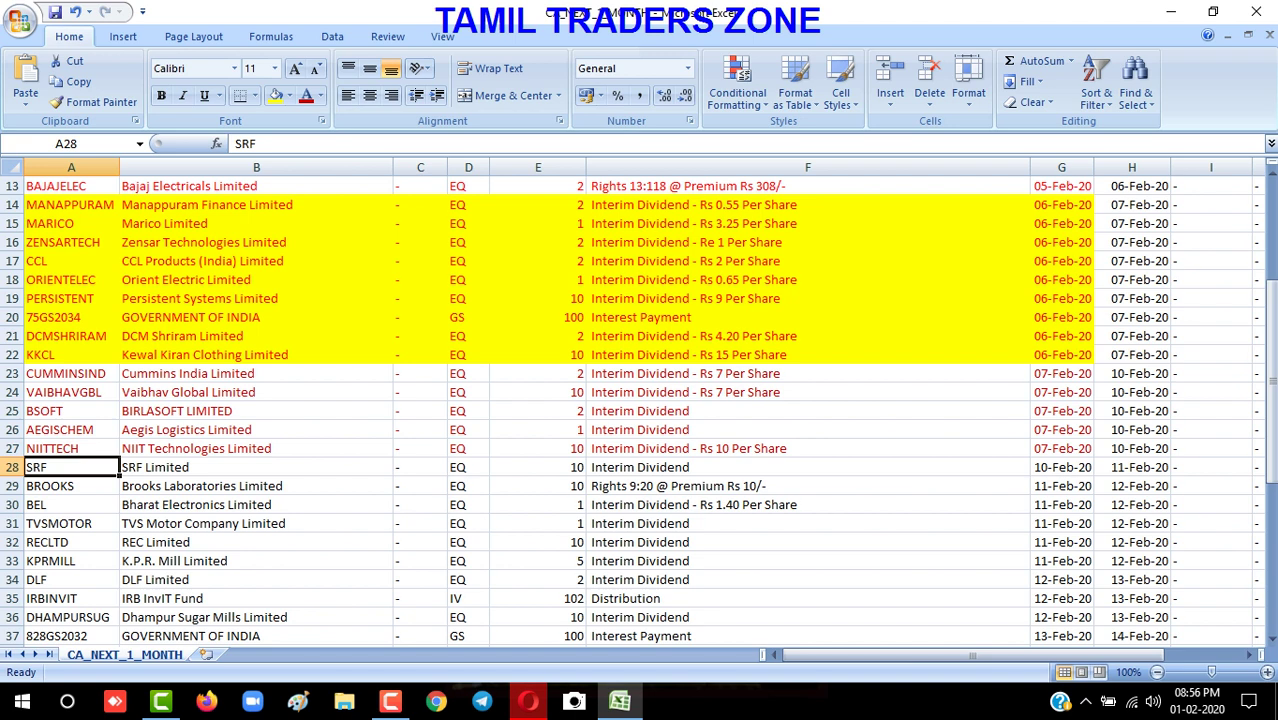
click(256, 486)
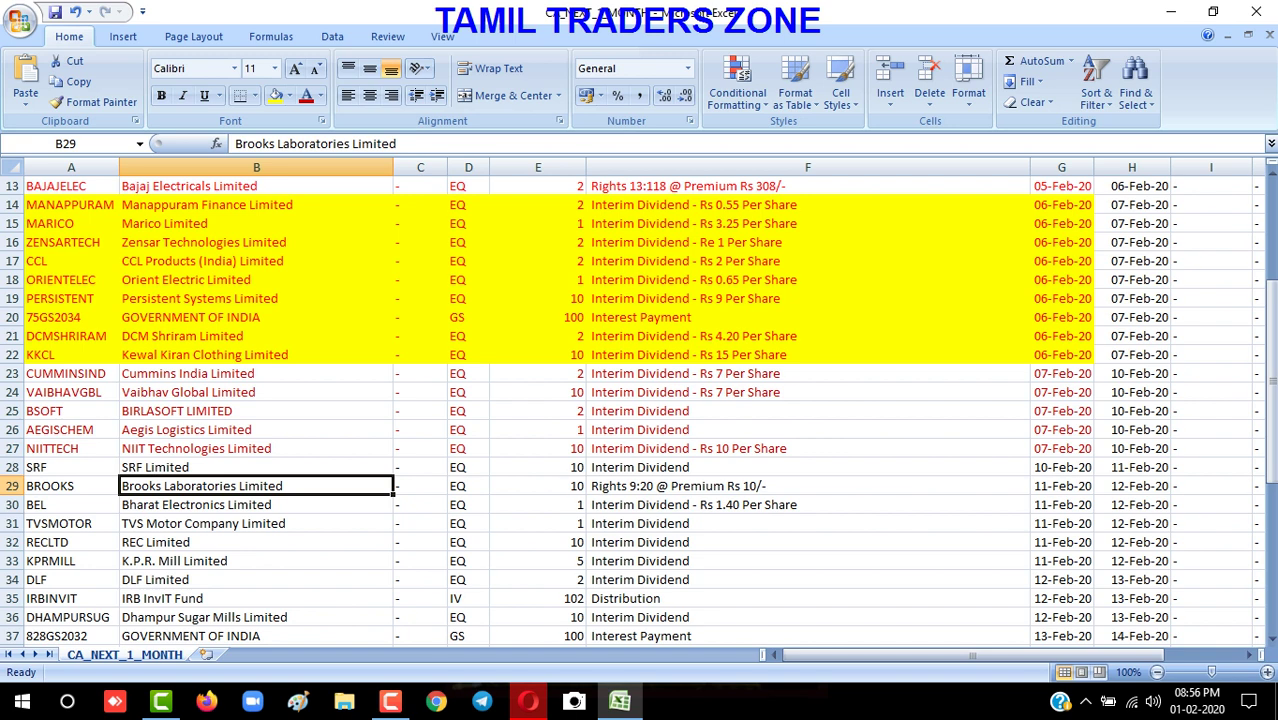
click(256, 505)
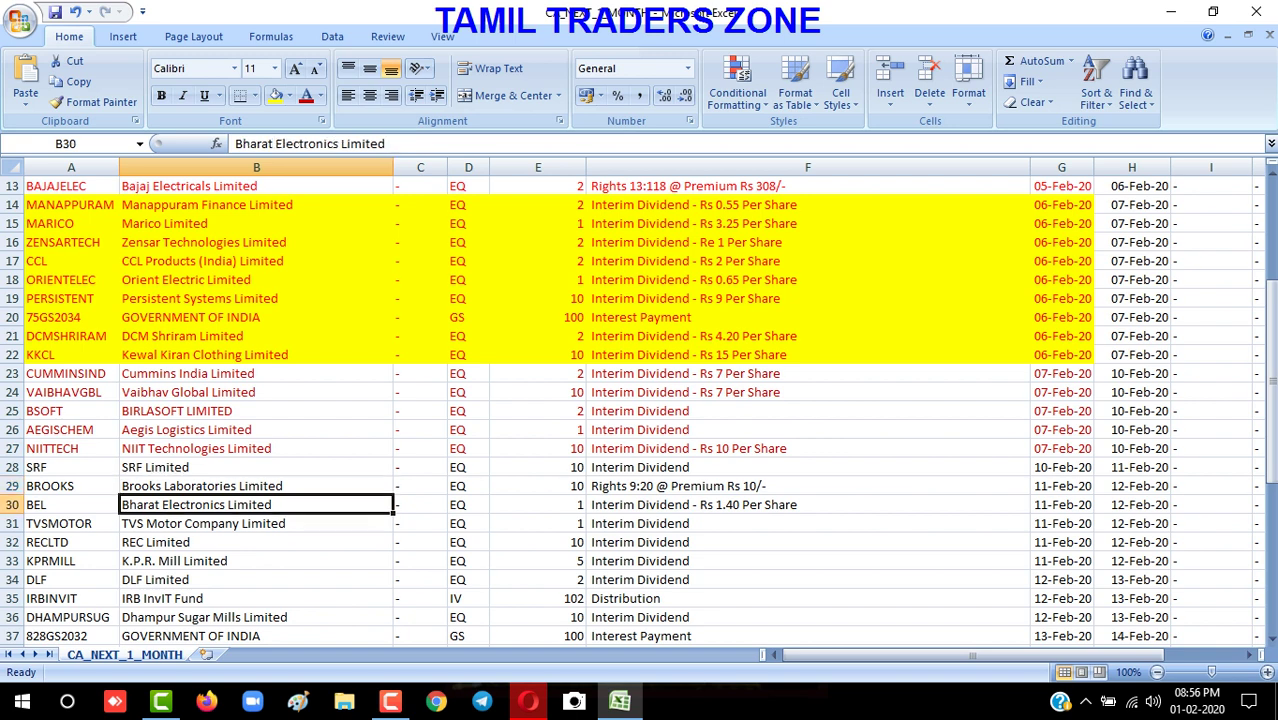
Go through the entries in rows 32 to 38, from REC Limited to Alkem Laboratories.
scroll(640, 410, down, 1)
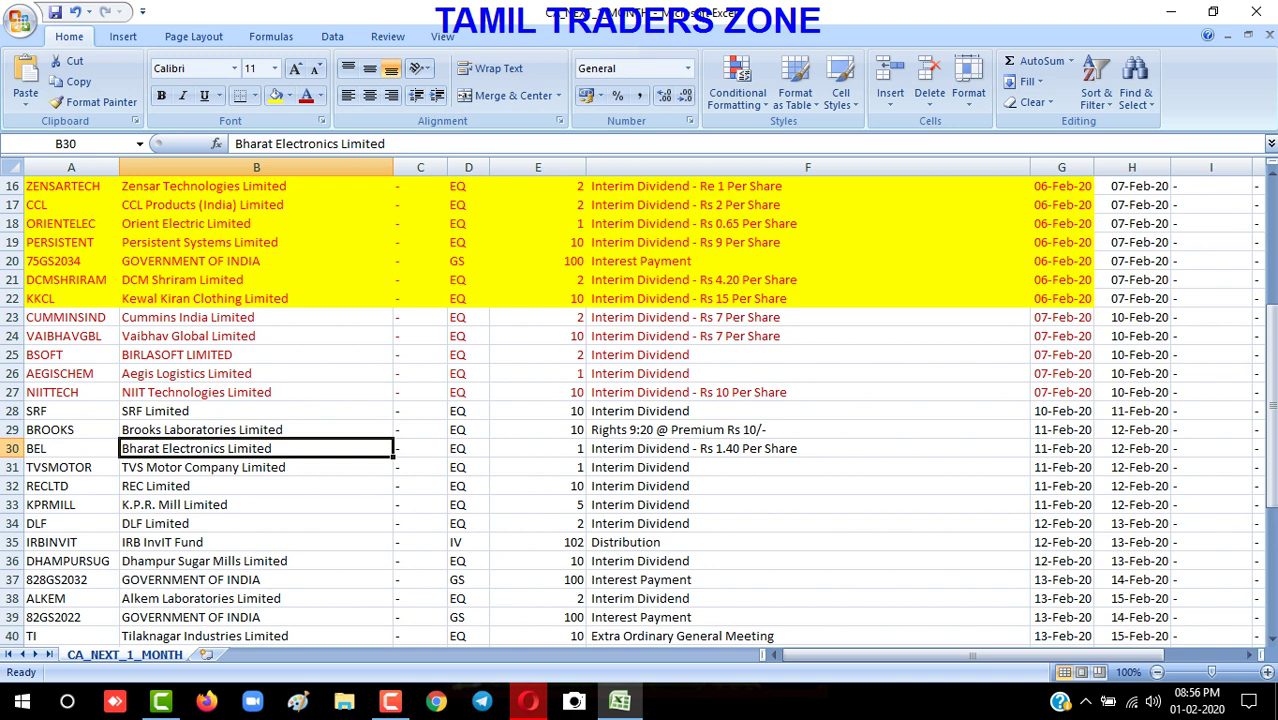
click(807, 486)
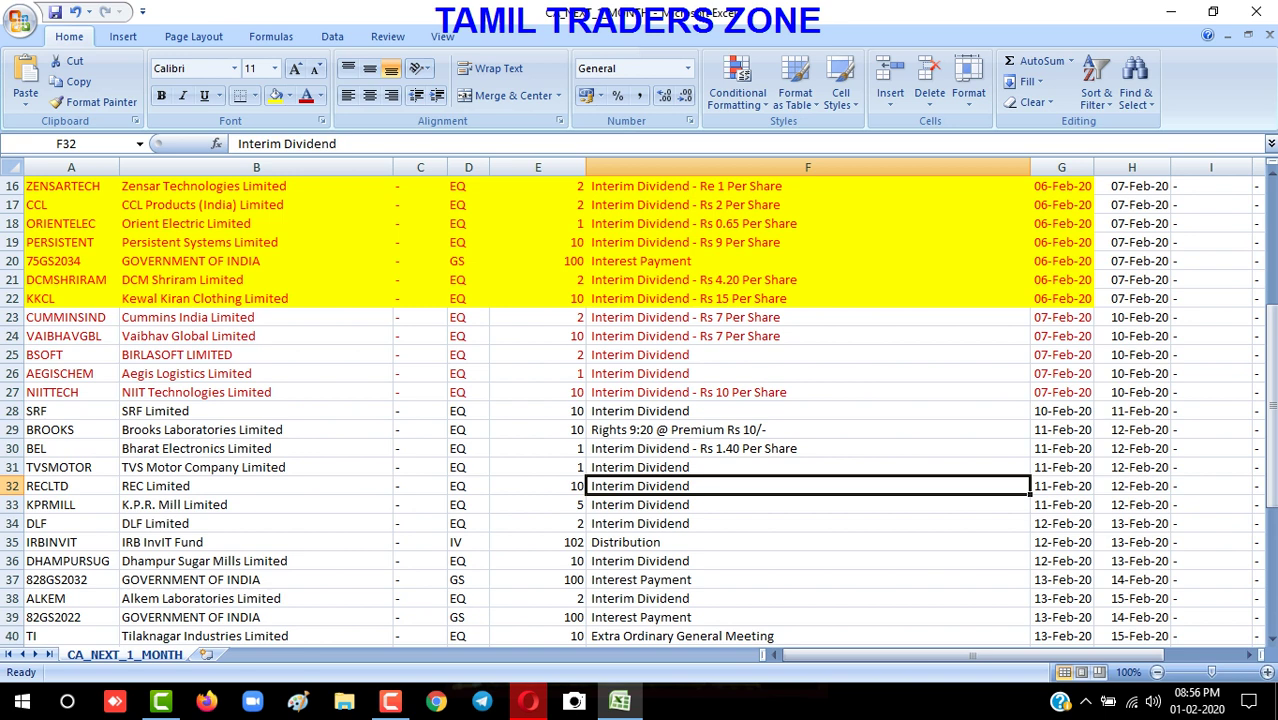
click(807, 504)
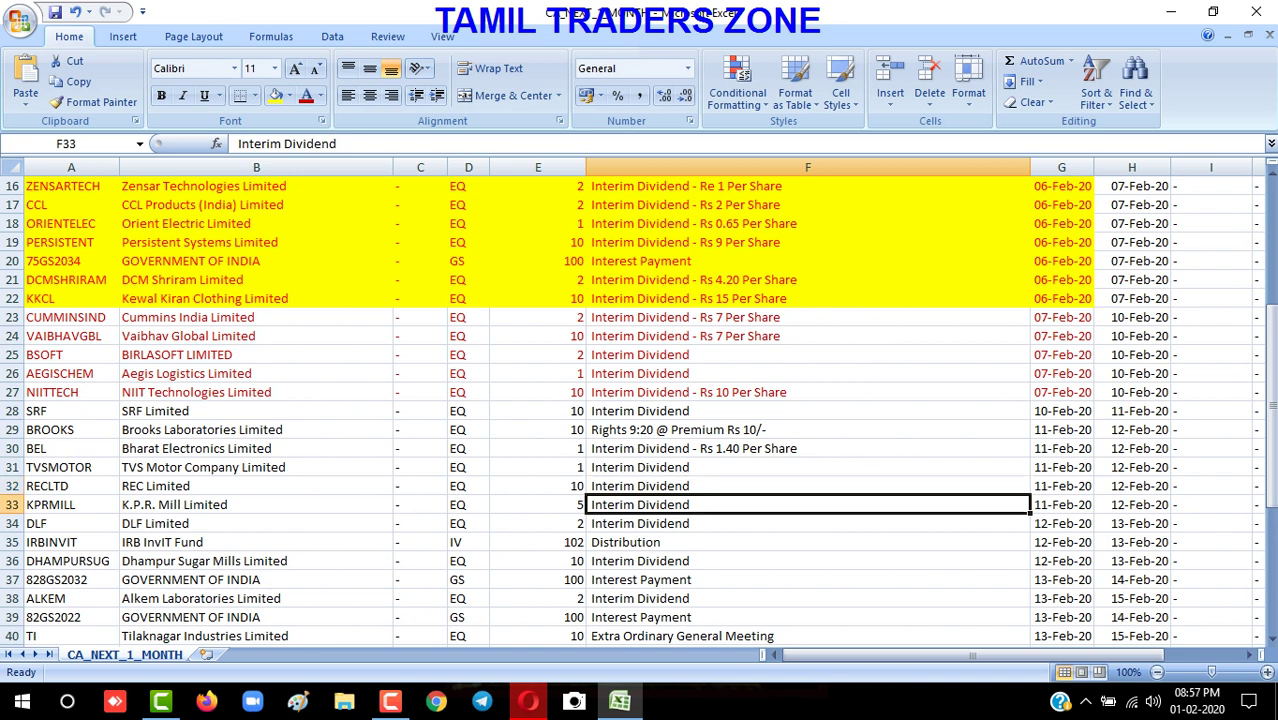
click(807, 523)
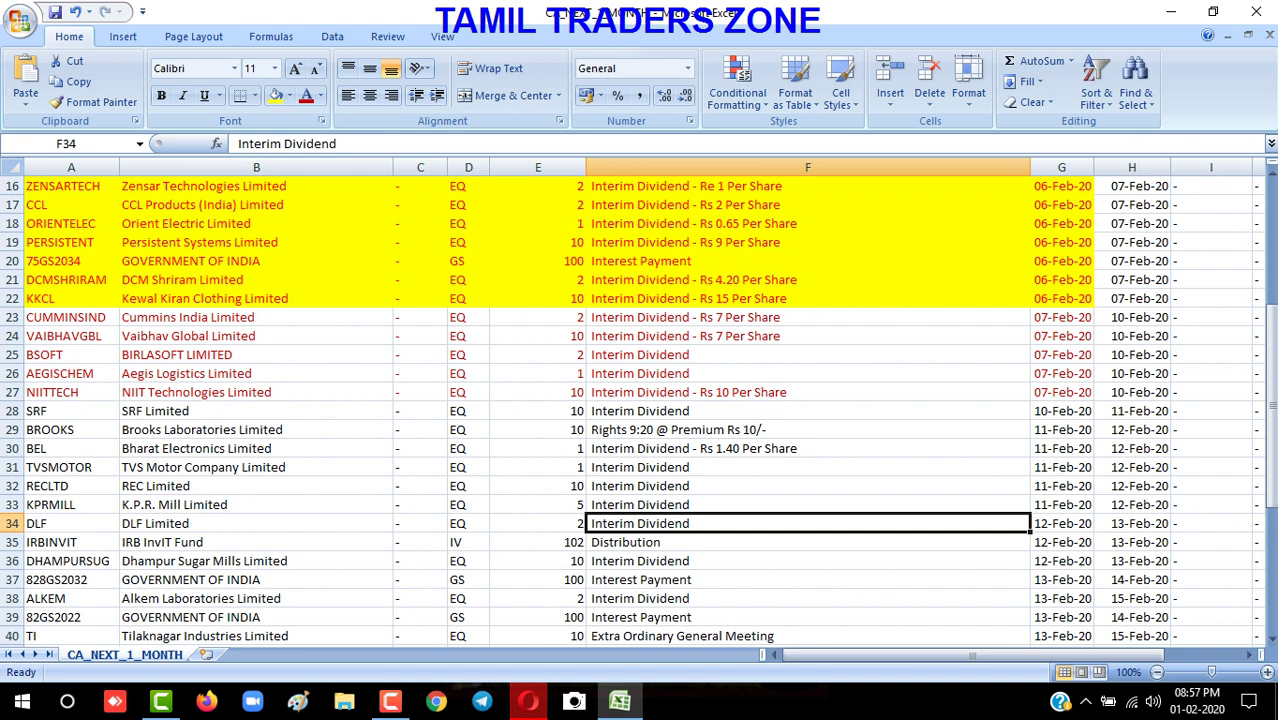
click(255, 561)
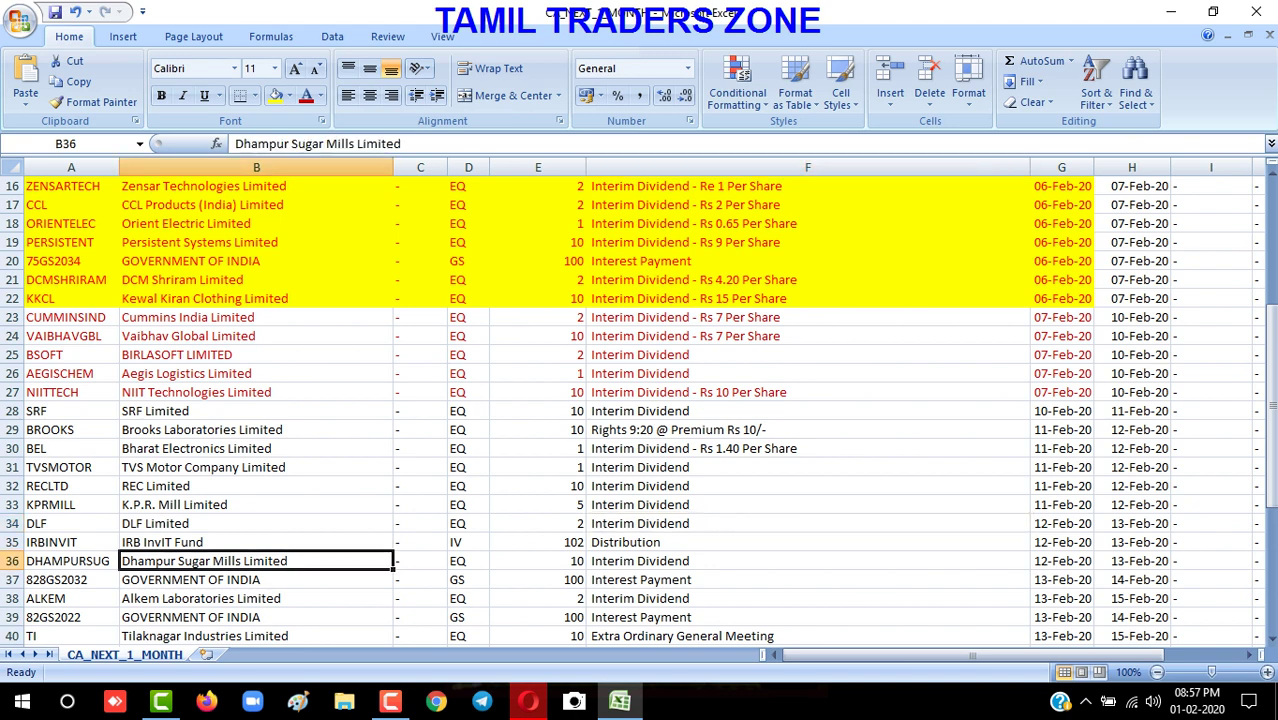
scroll(255, 561, down, 1)
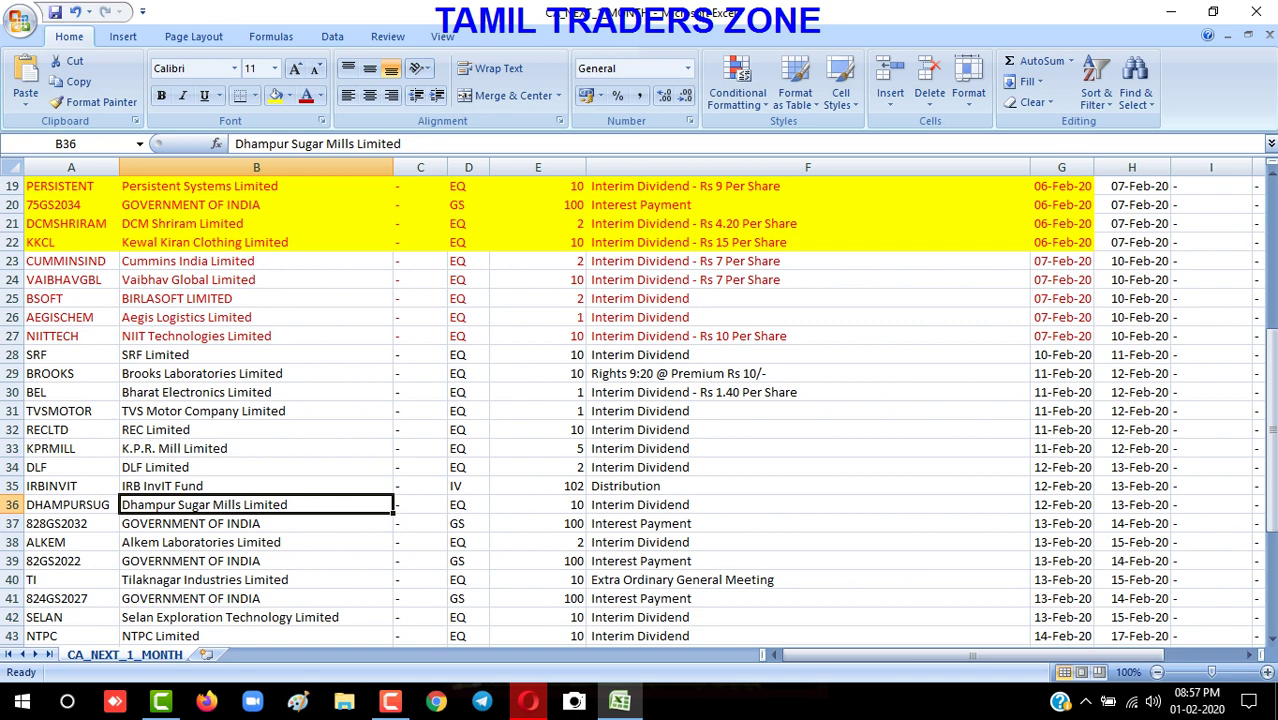
click(255, 542)
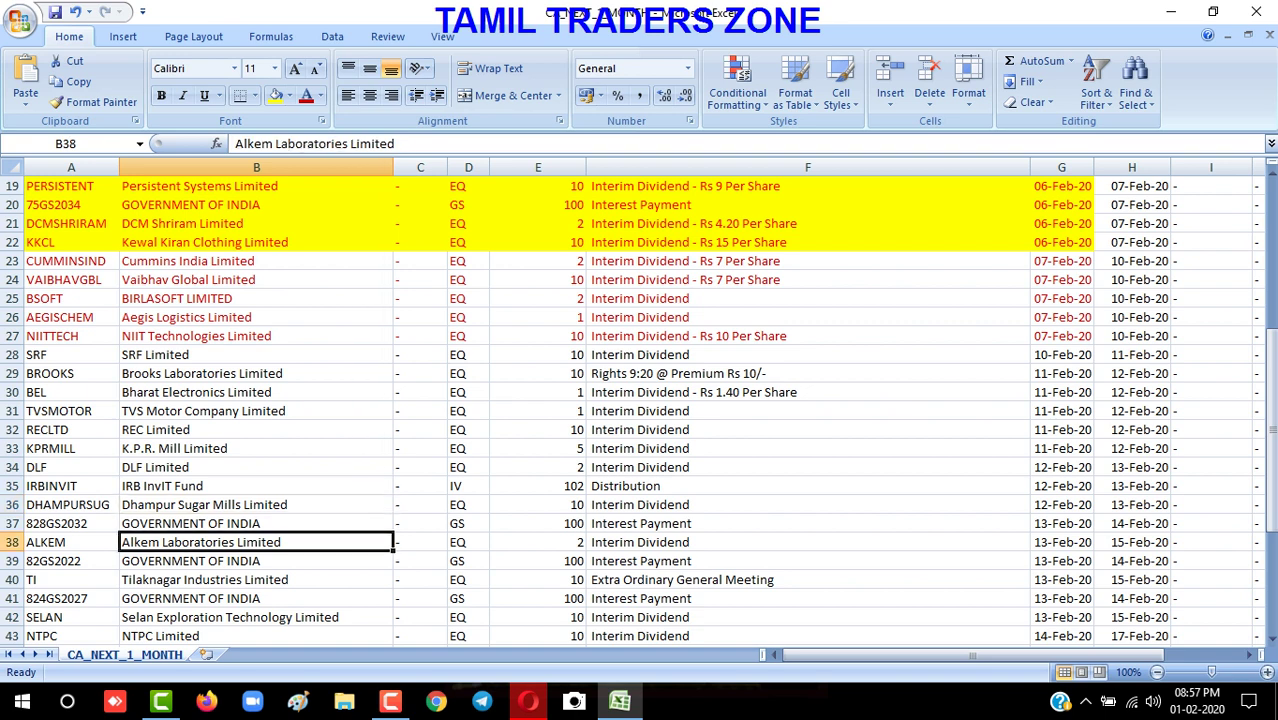
Select B42:F47 to review the entries from Selan Exploration Technology to Maan Aluminium.
scroll(256, 542, down, 1)
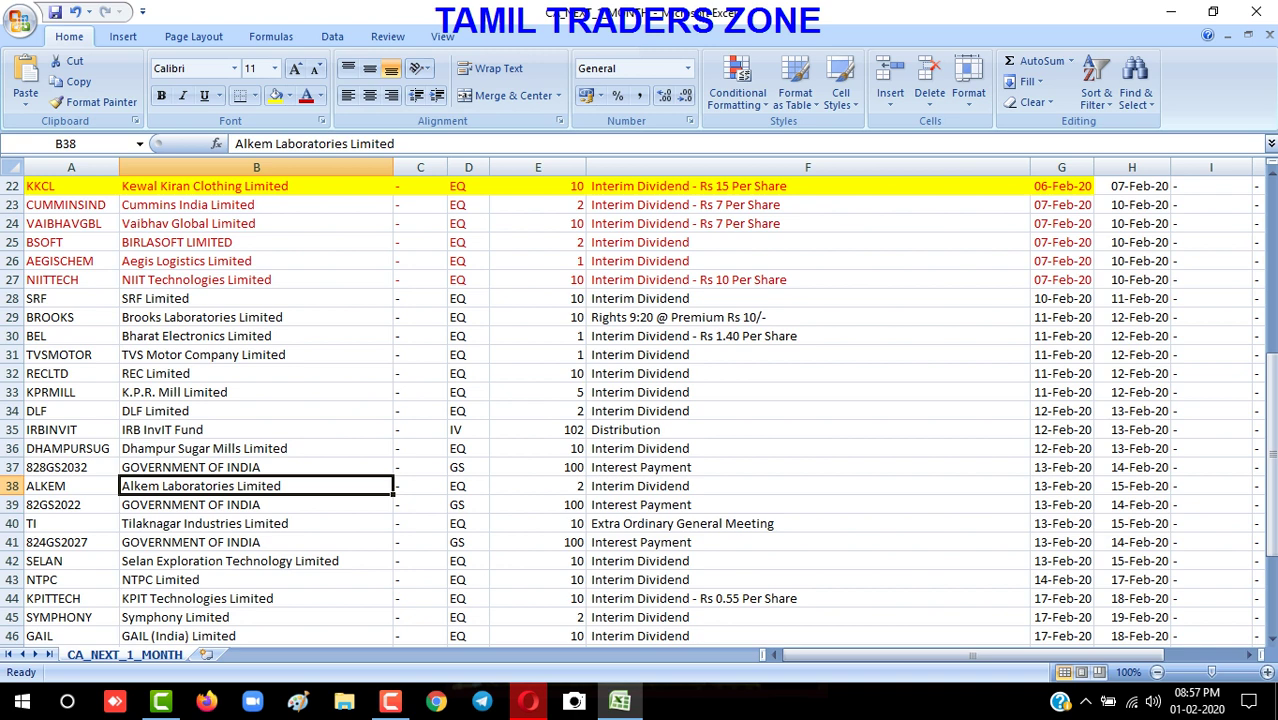
scroll(256, 542, down, 1)
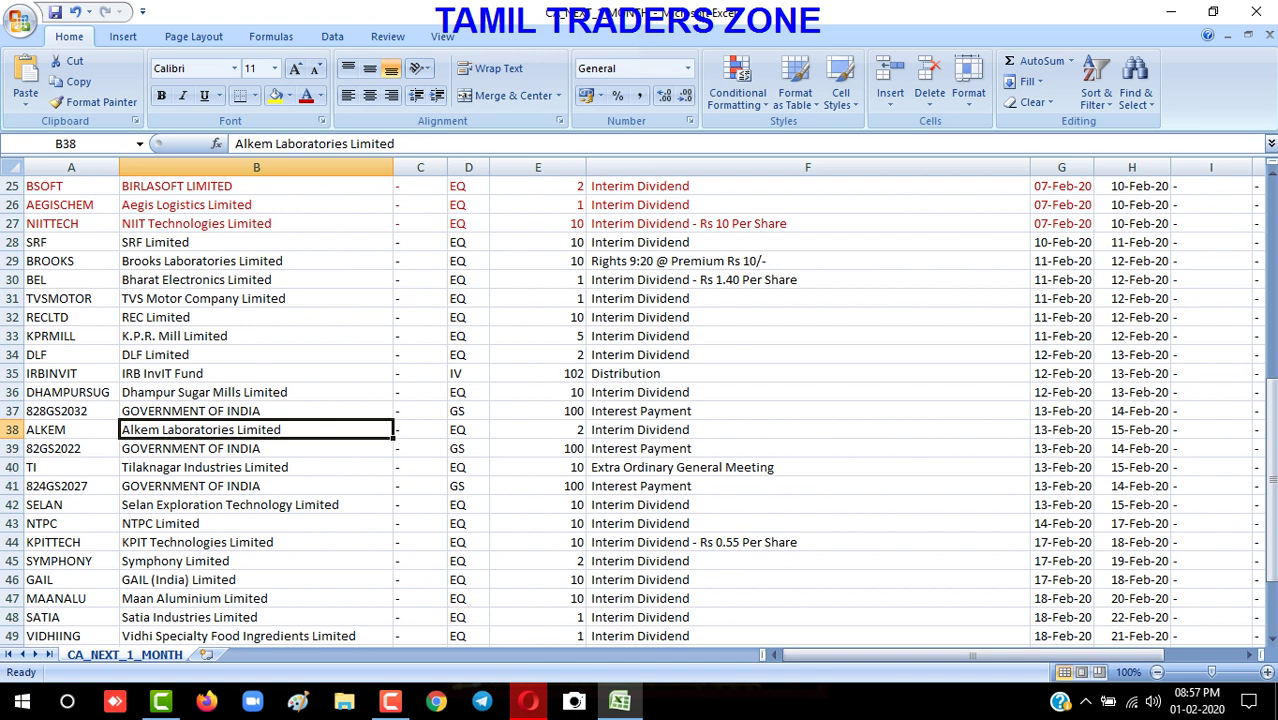
drag(1061, 486, 1010, 504)
drag(256, 505, 808, 523)
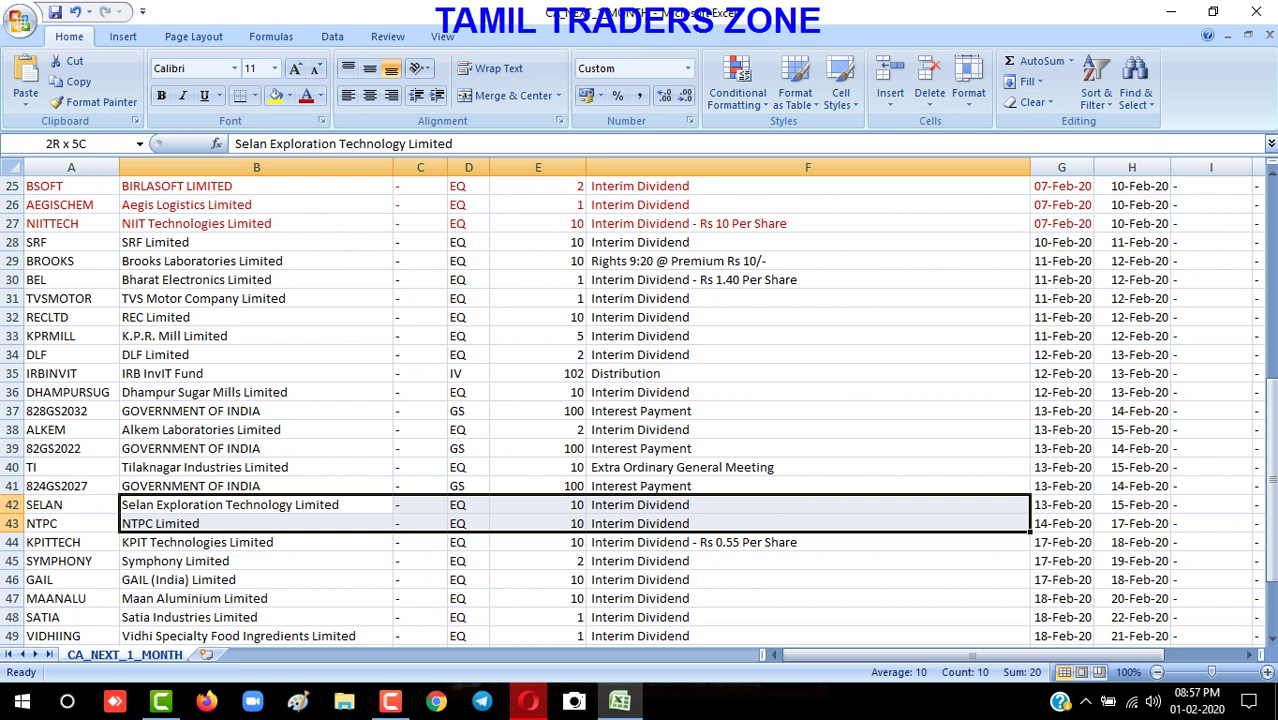
mouse_move(808, 523)
mouse_down()
mouse_move(808, 486)
mouse_move(808, 523)
mouse_up()
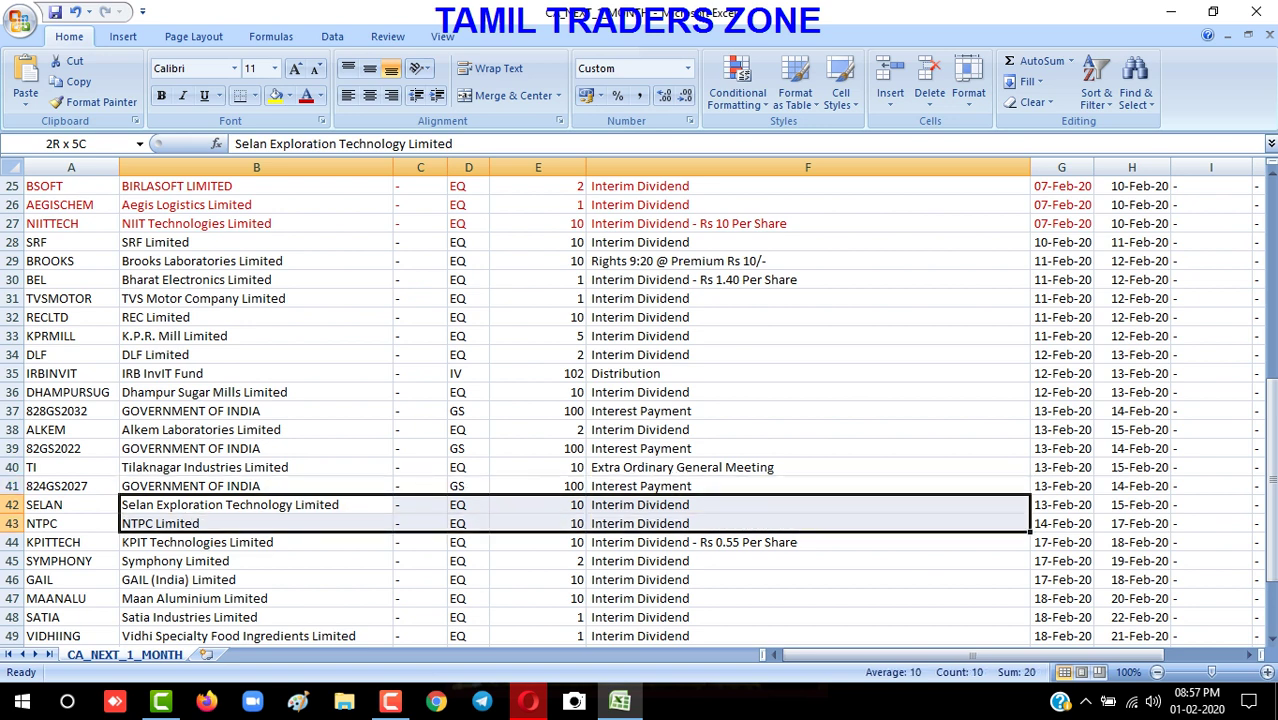
drag(800, 523, 800, 561)
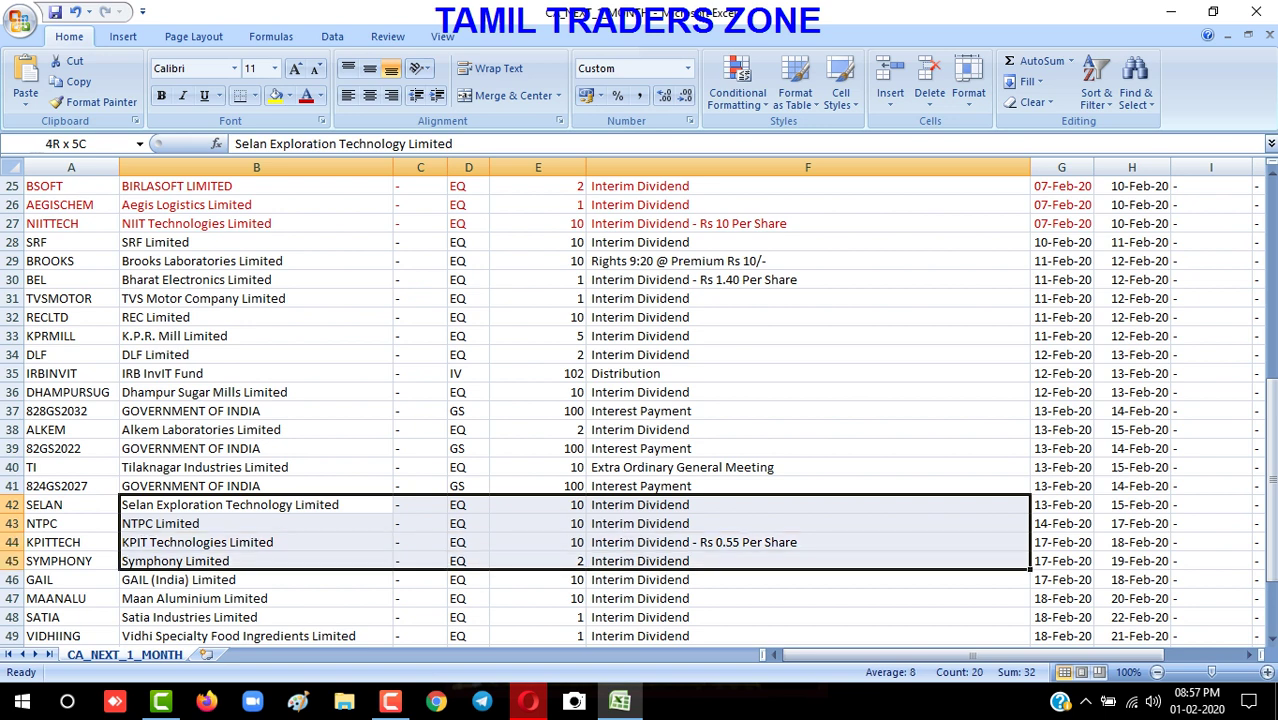
drag(800, 561, 800, 580)
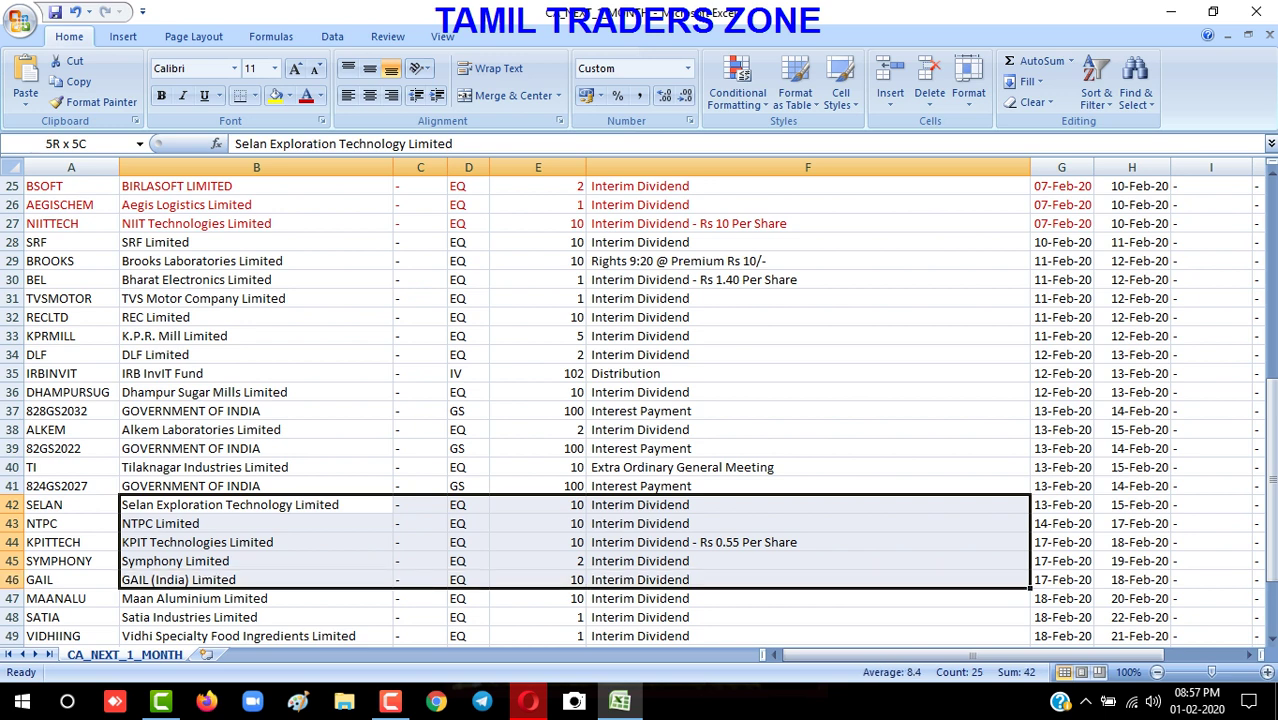
drag(800, 580, 800, 598)
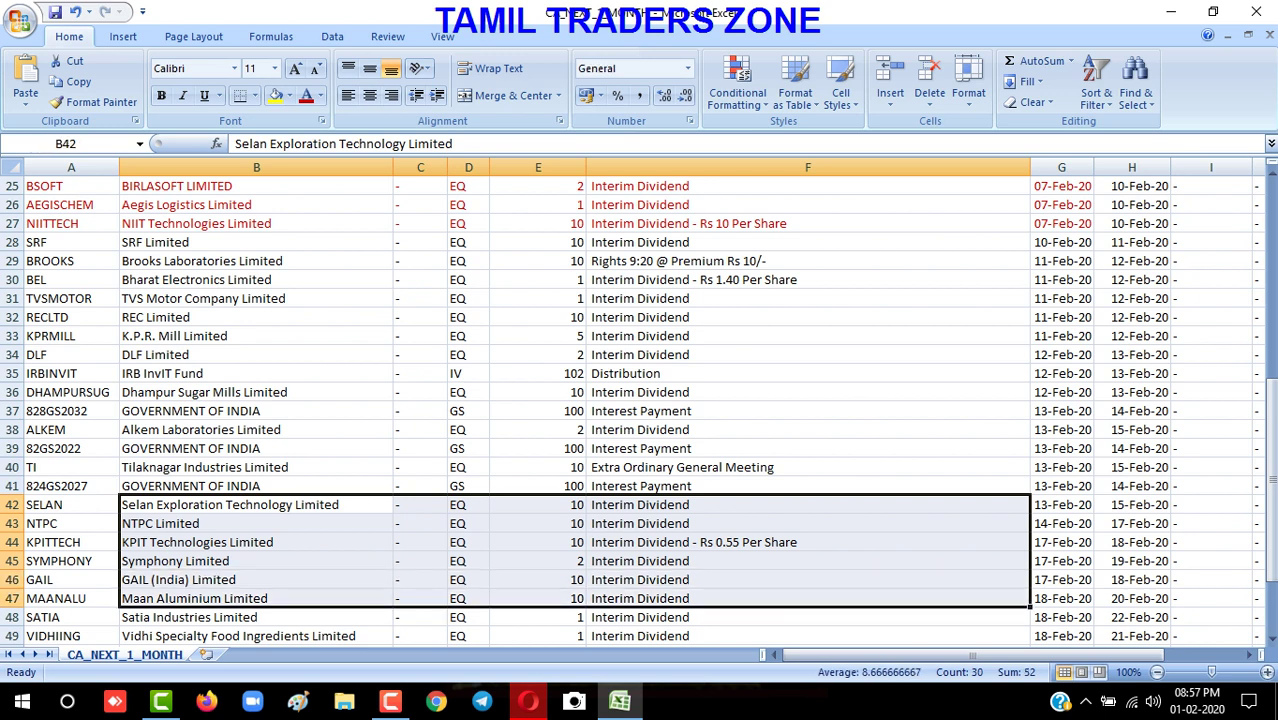
Go through the last entries in rows 48 to 55, including Vidhi Specialty and Embassy Office Parks, and return to the start of the list.
scroll(800, 598, down, 1)
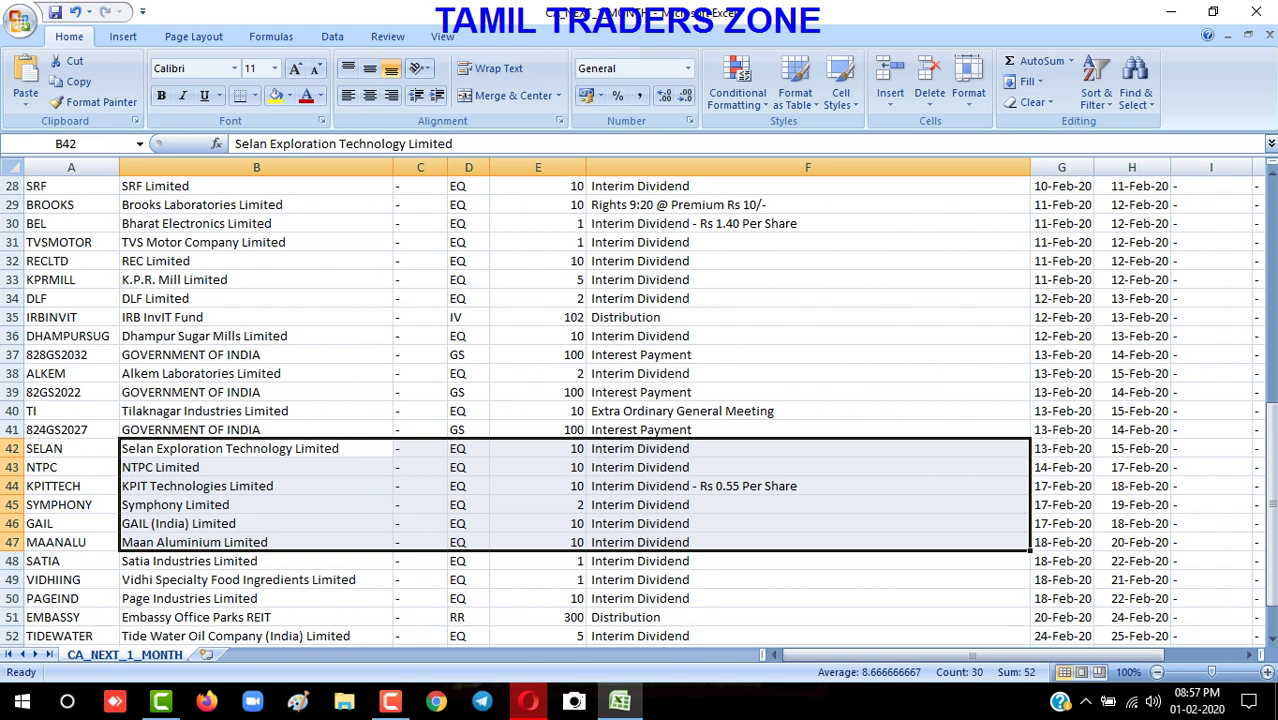
scroll(640, 410, down, 1)
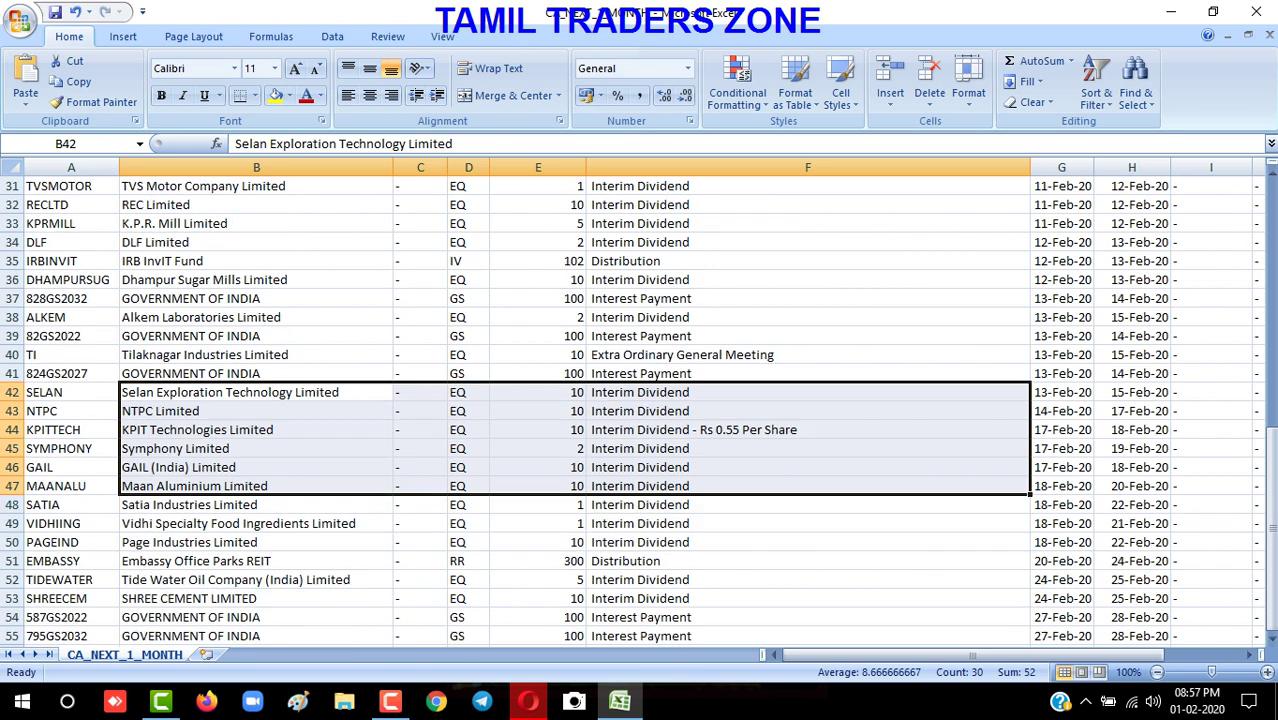
scroll(640, 410, down, 1)
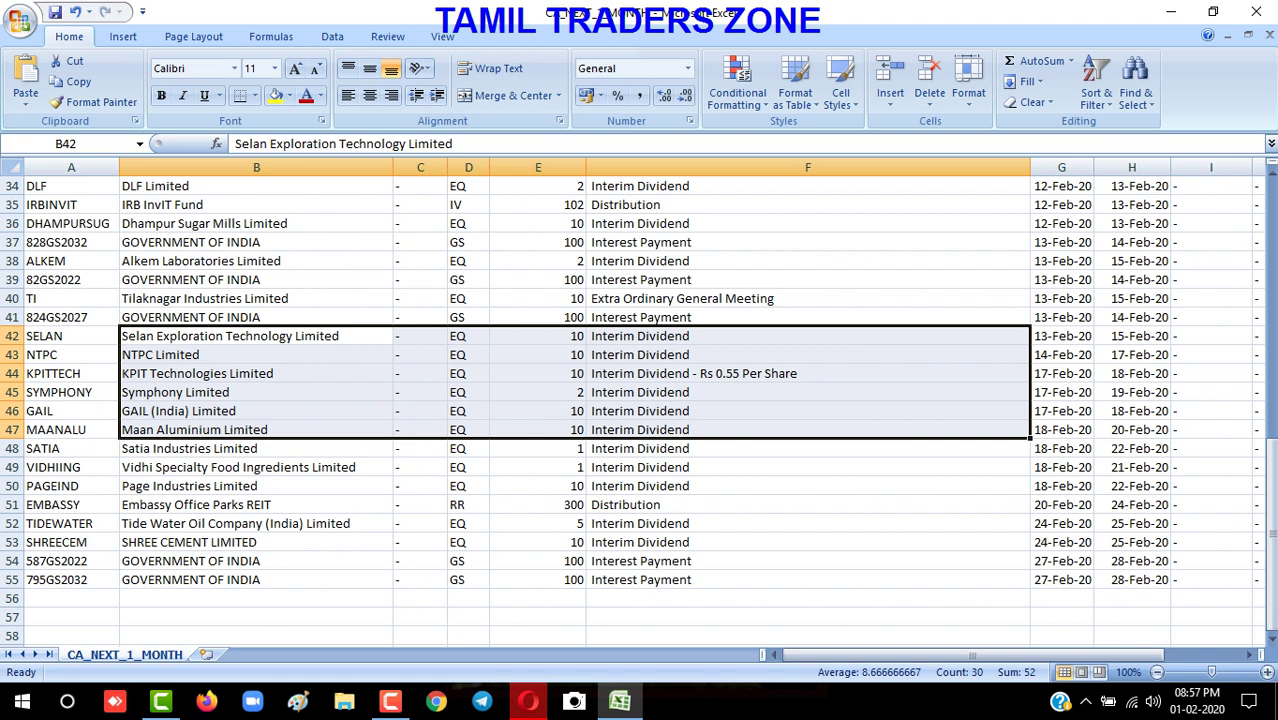
click(807, 467)
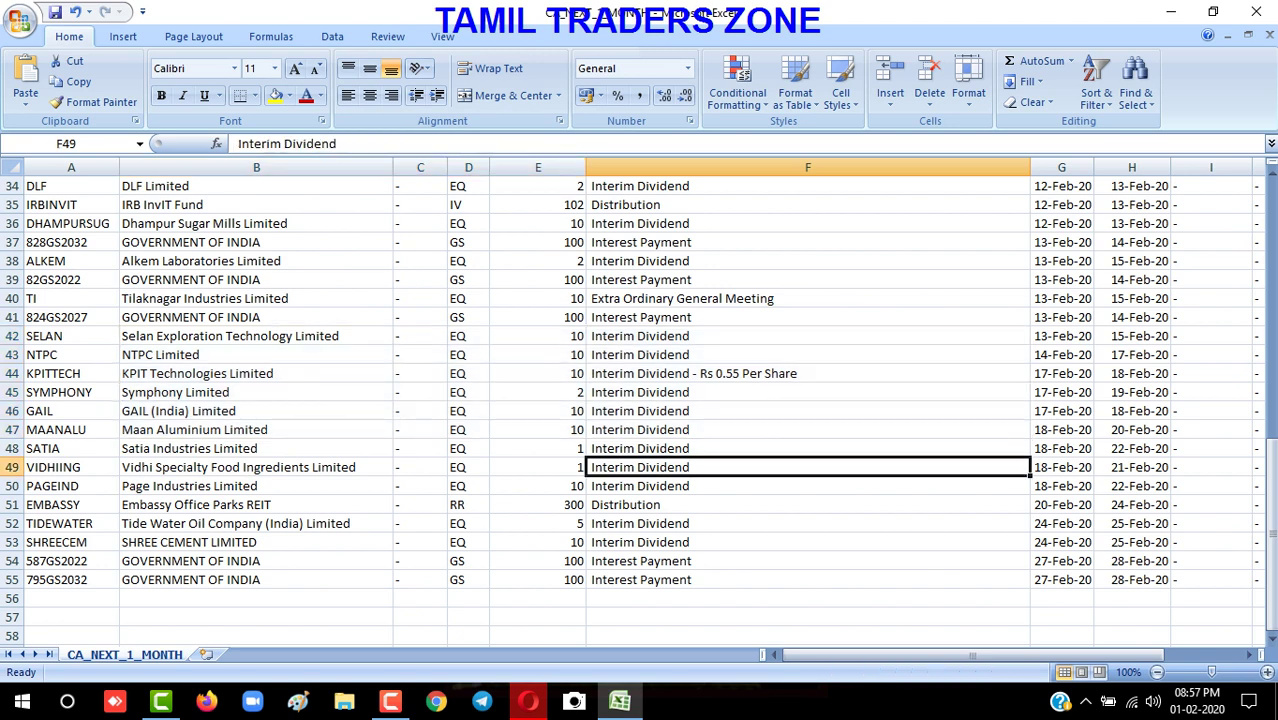
click(807, 504)
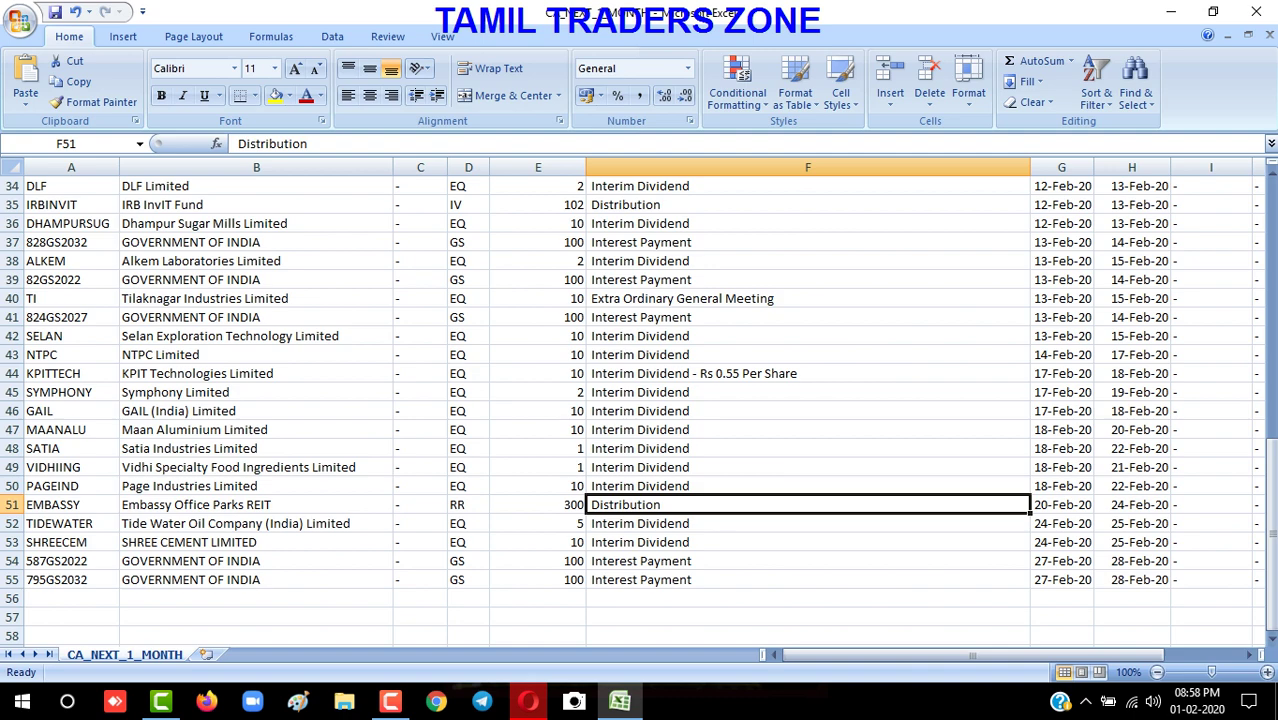
scroll(640, 400, up, 11)
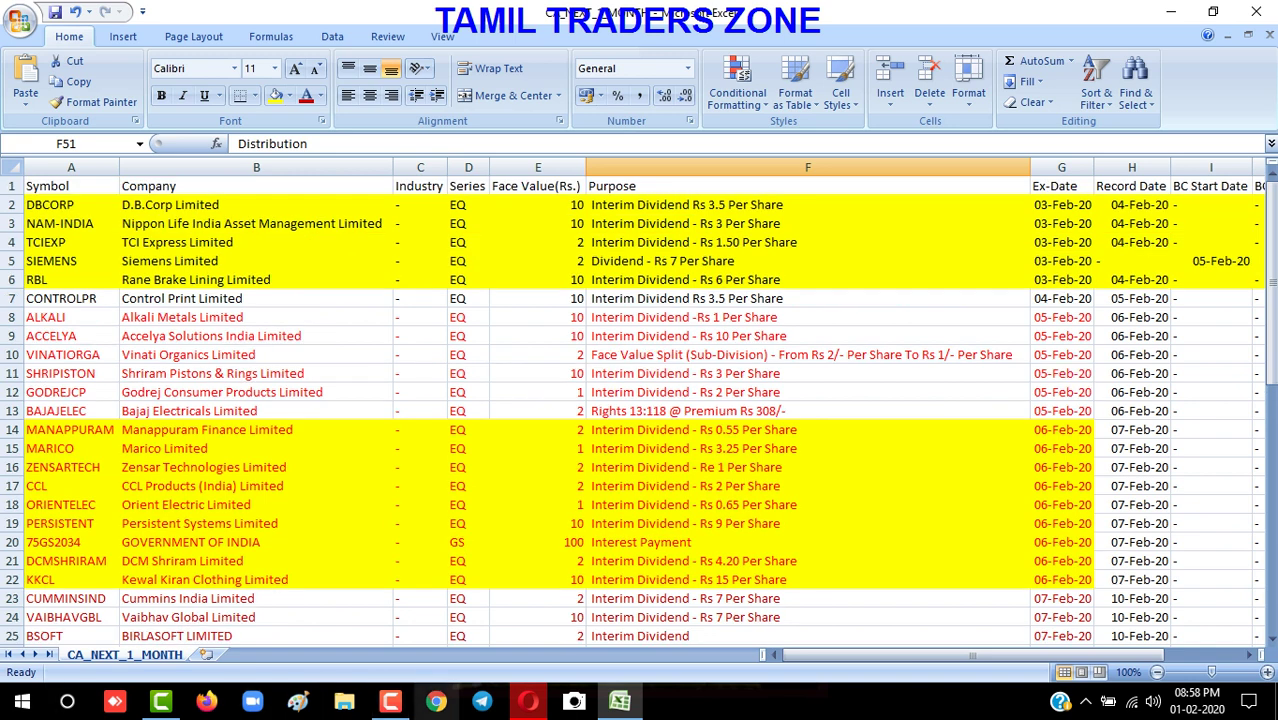
Switch to the NSE Corporate Actions page in Opera and set the Ex-Date filter to Next 1 Week.
click(390, 701)
click(1236, 561)
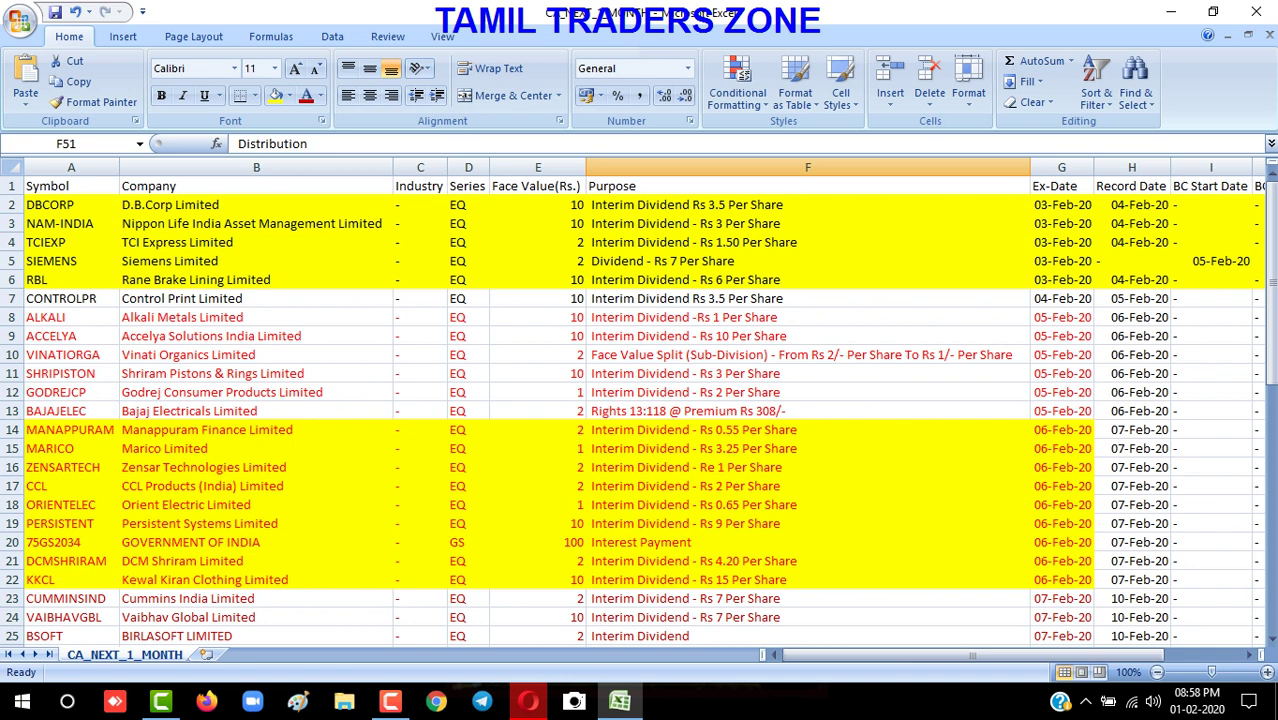
click(528, 701)
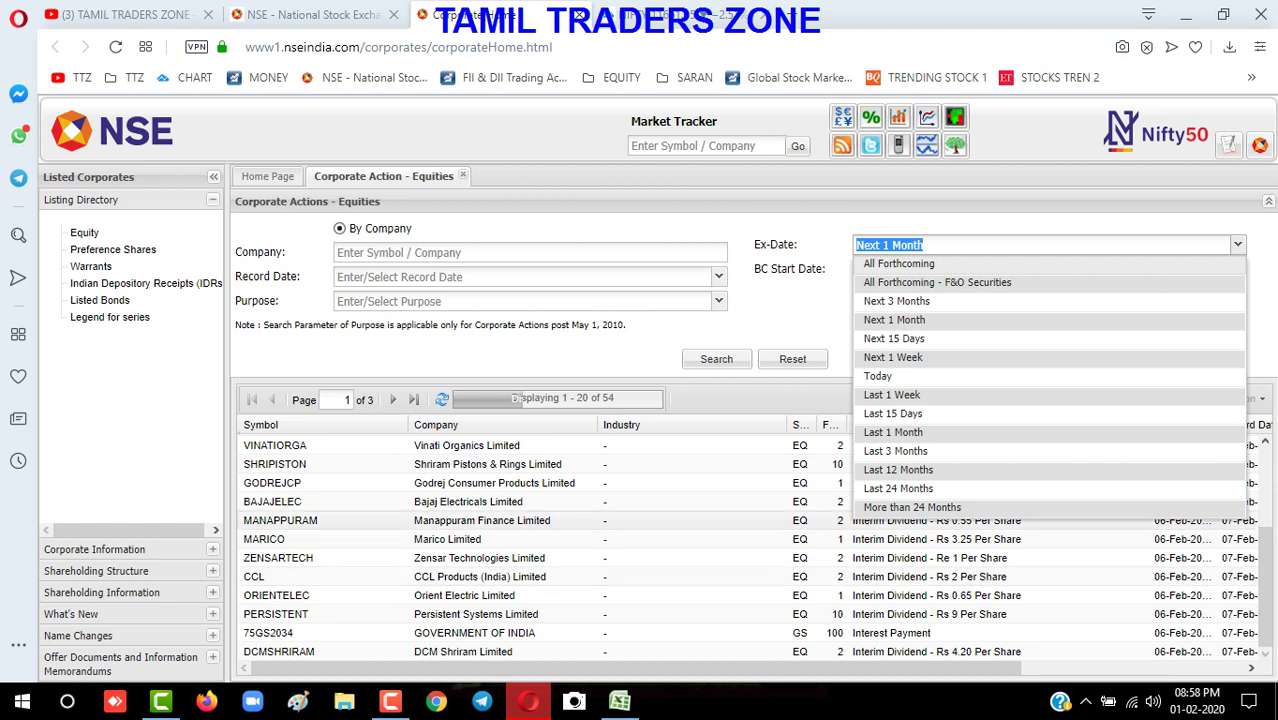
key(Escape)
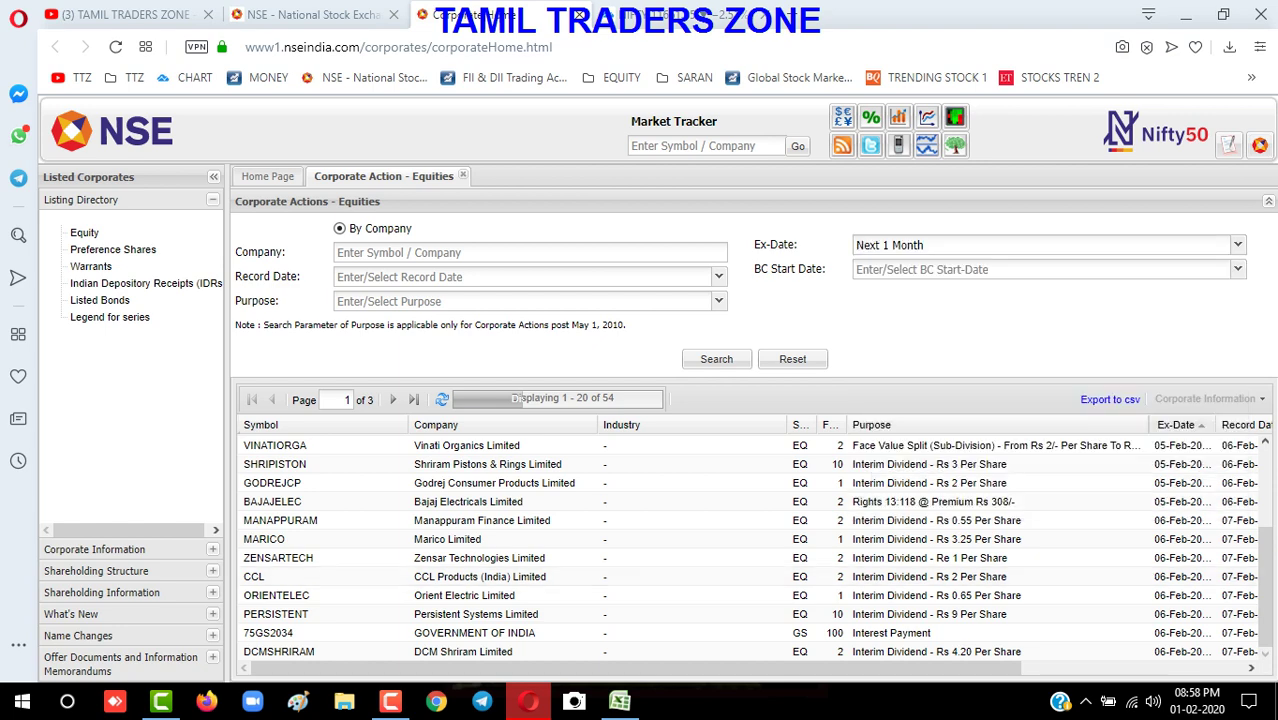
click(1237, 245)
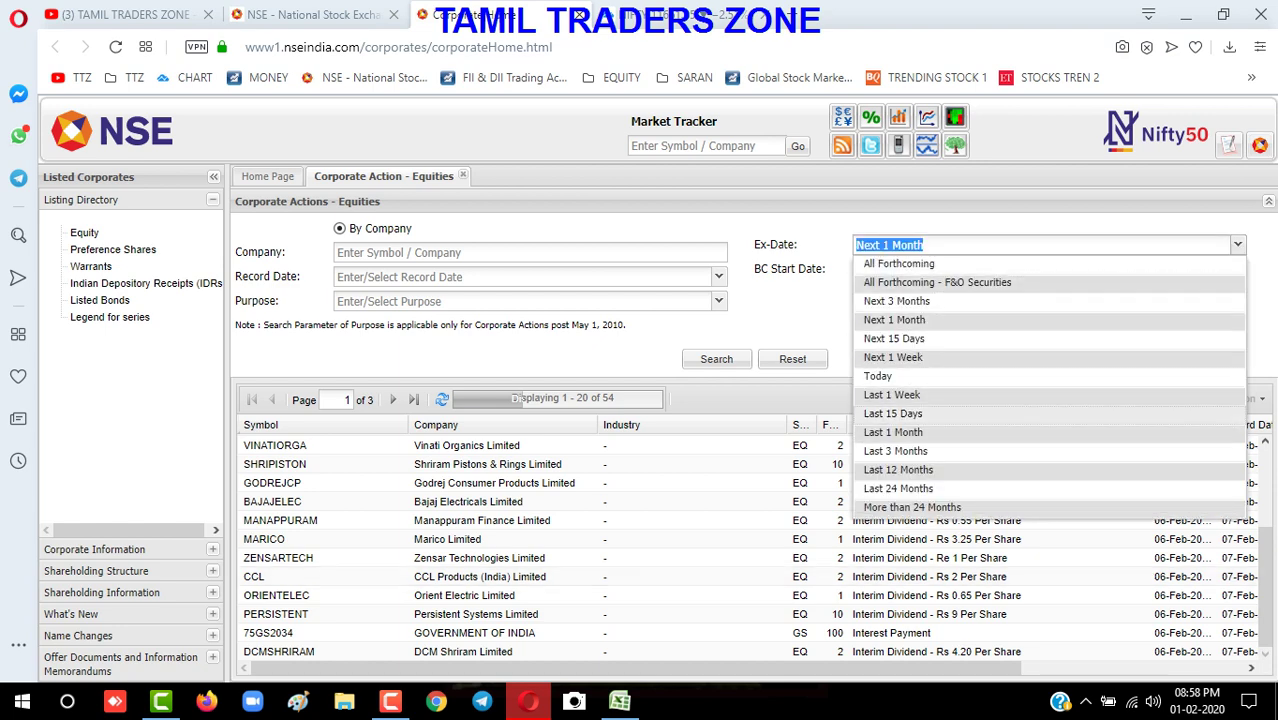
key(Down)
key(Down)
key(Return)
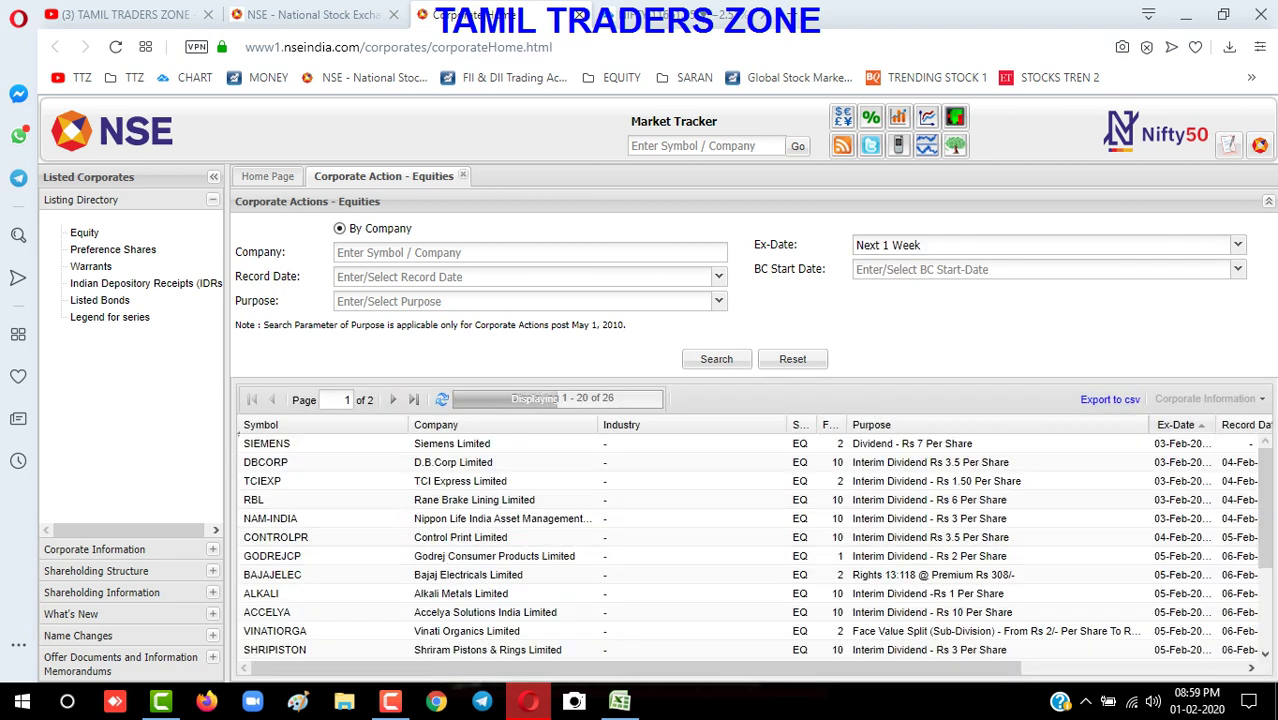
Search for the corporate actions of RELIANCE Reliance Industries Limited with Ex-Date set to All Forthcoming.
click(338, 252)
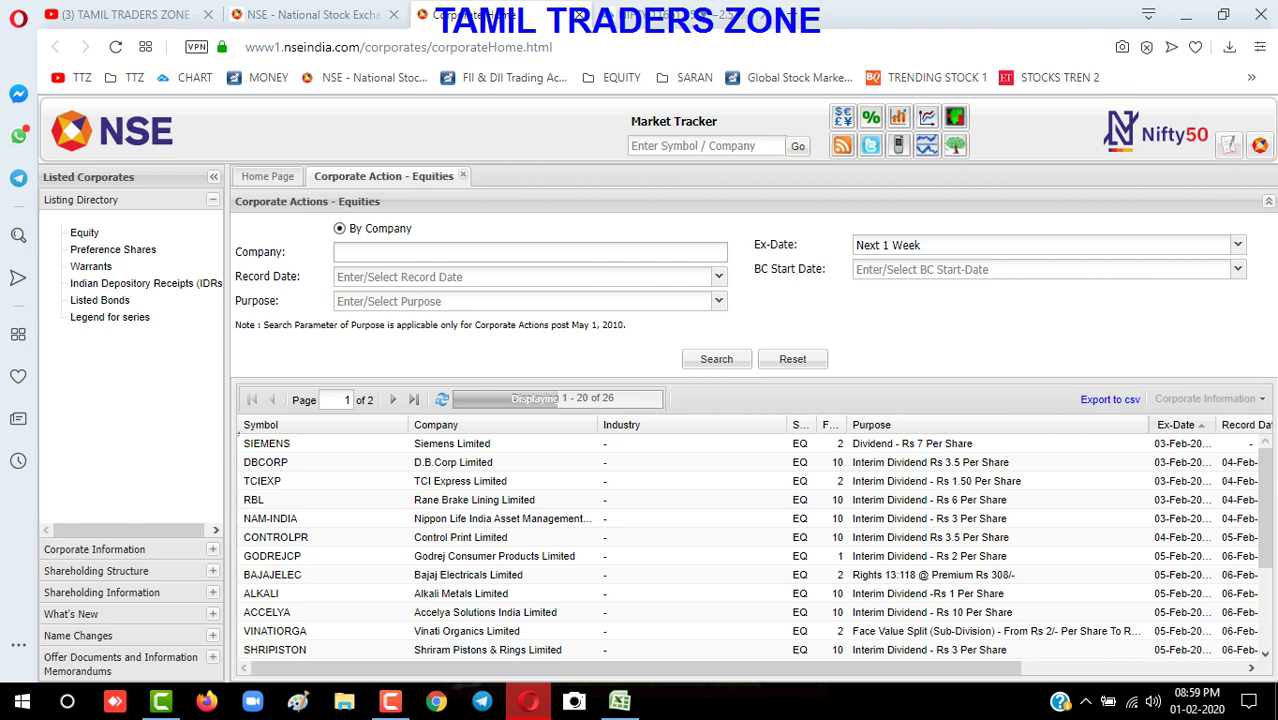
text(reliance)
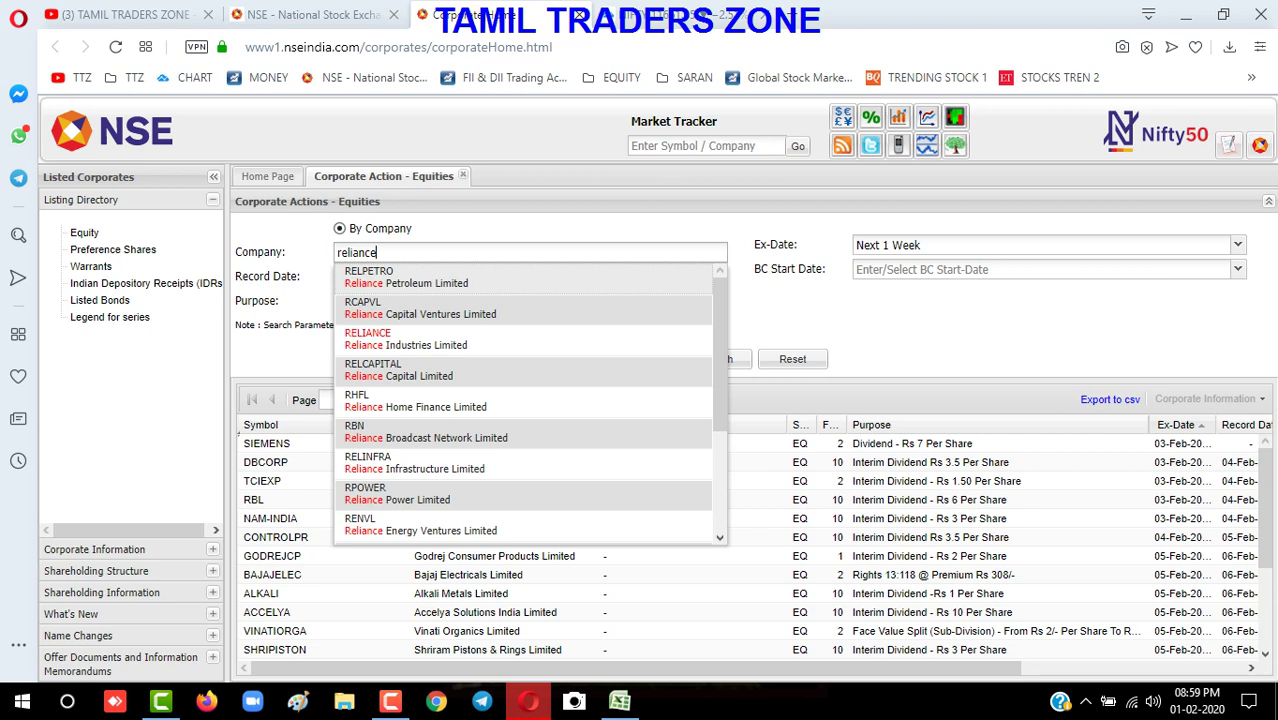
key(Down)
key(Down)
key(Down)
key(Up)
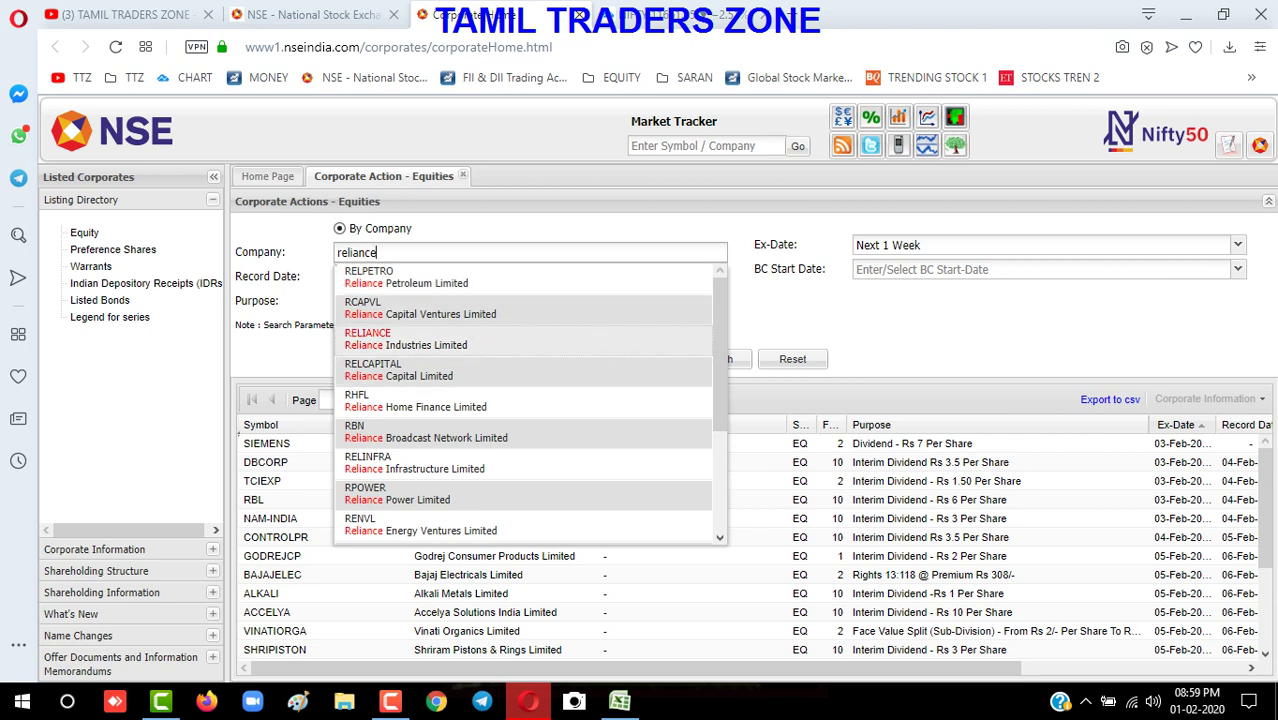
key(Return)
click(1237, 245)
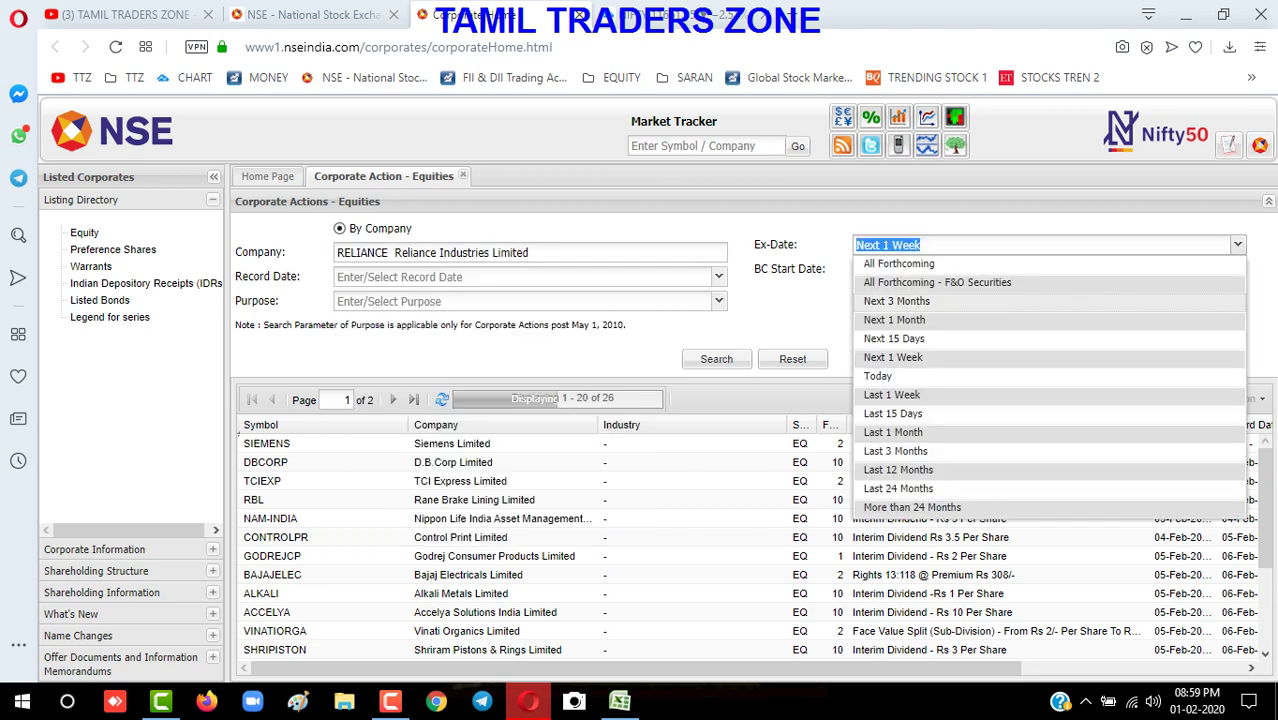
click(894, 265)
click(716, 359)
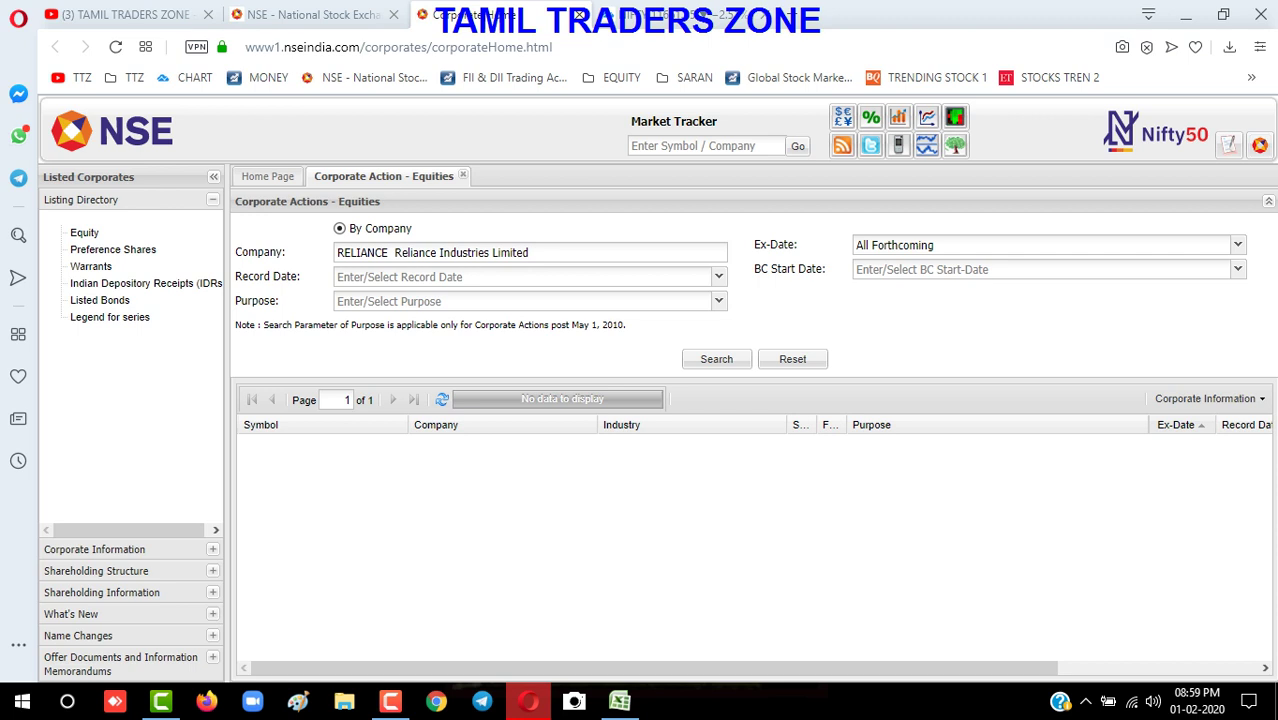
Clear the company filter and search for the corporate actions of all companies with Ex-Date set to Next 1 Week.
drag(529, 252, 492, 252)
key(ctrl+a)
key(BackSpace)
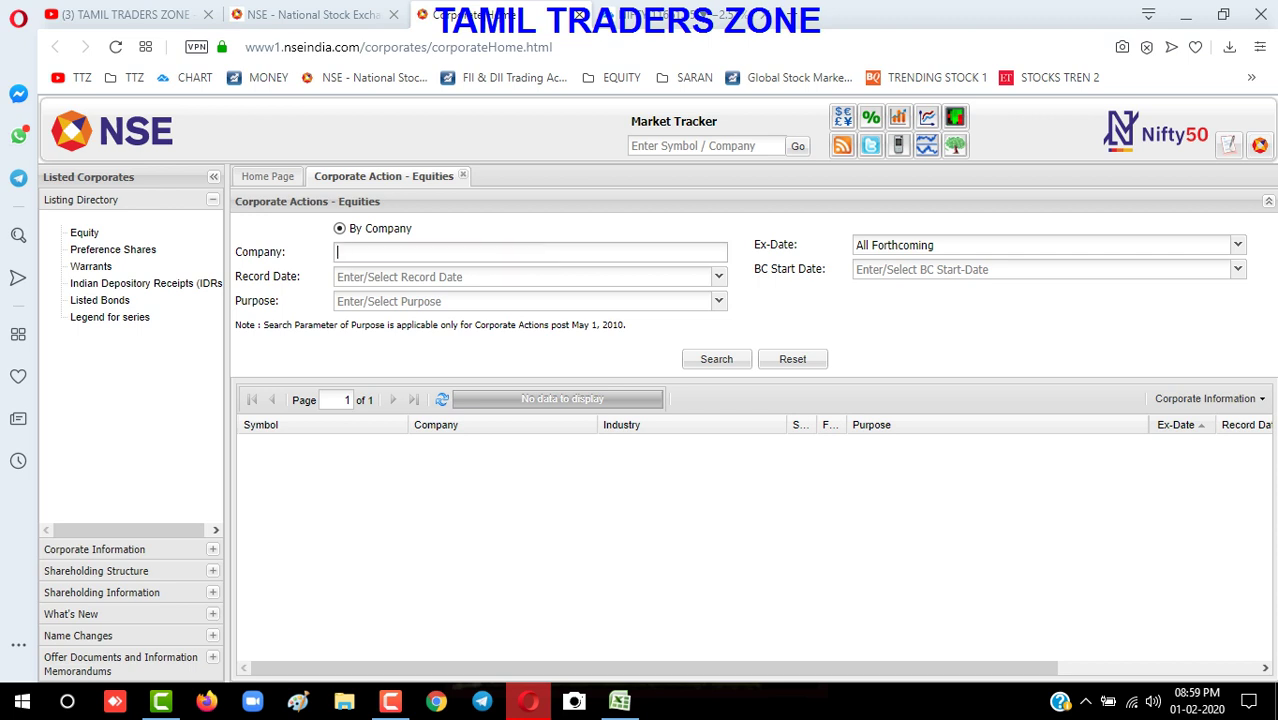
click(1237, 245)
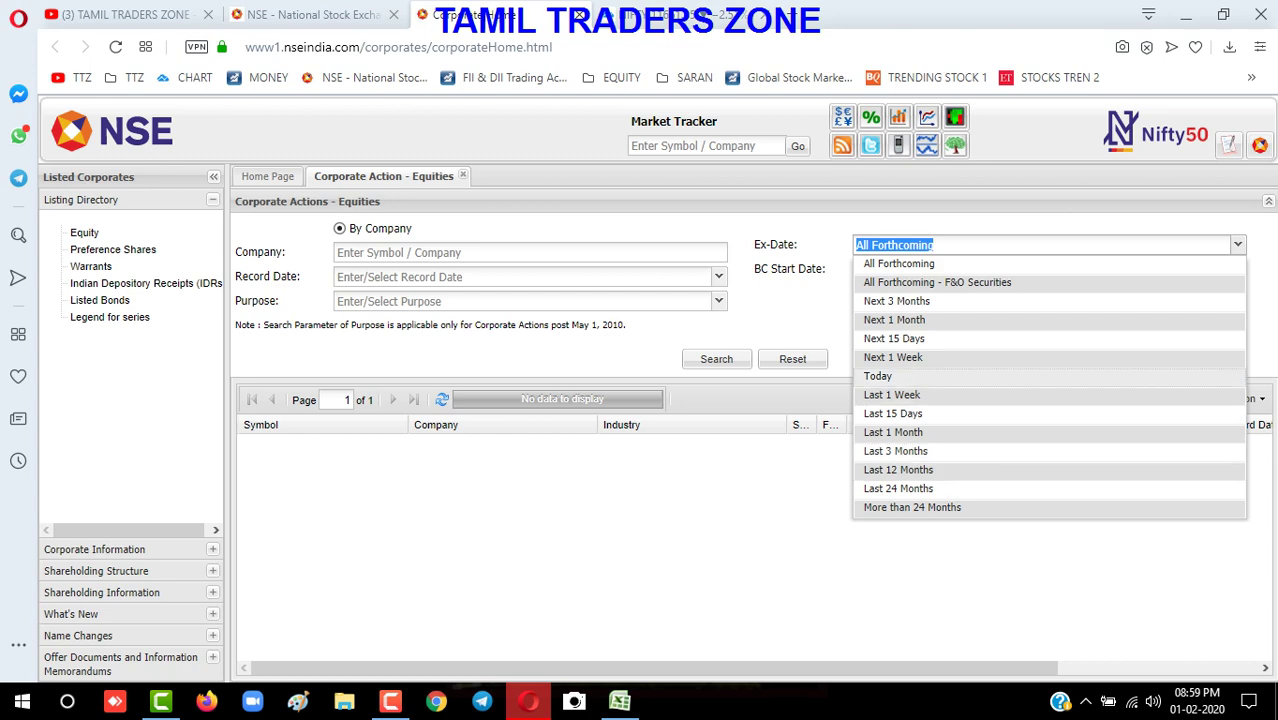
click(893, 357)
click(716, 359)
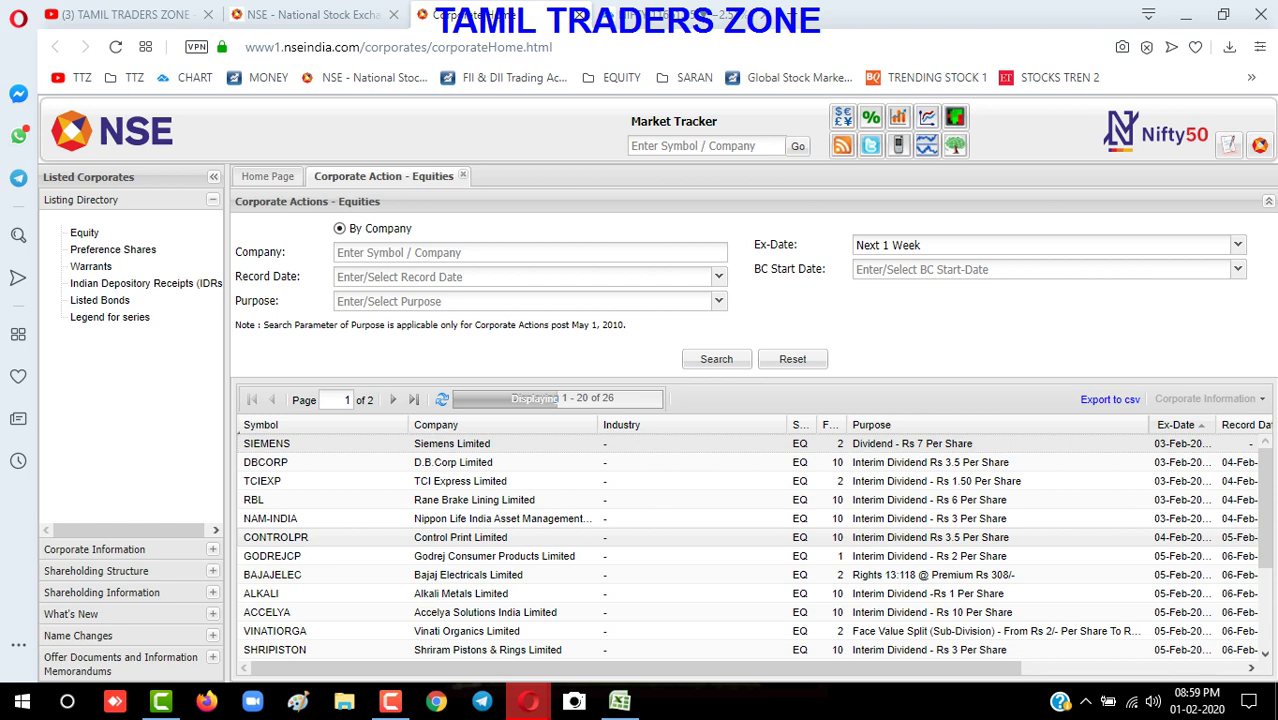
Open the Market Tracker for Siemens Limited from the results and maximize its window.
mouse_move(528, 701)
click(628, 618)
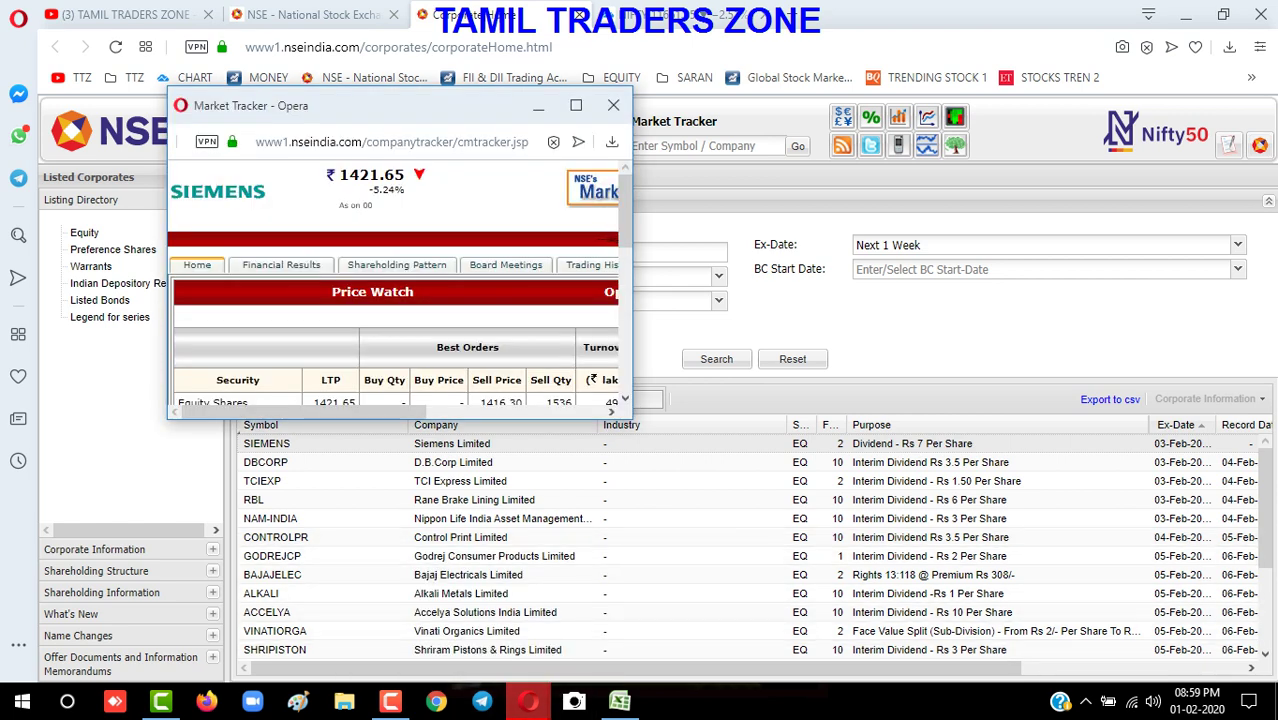
click(574, 105)
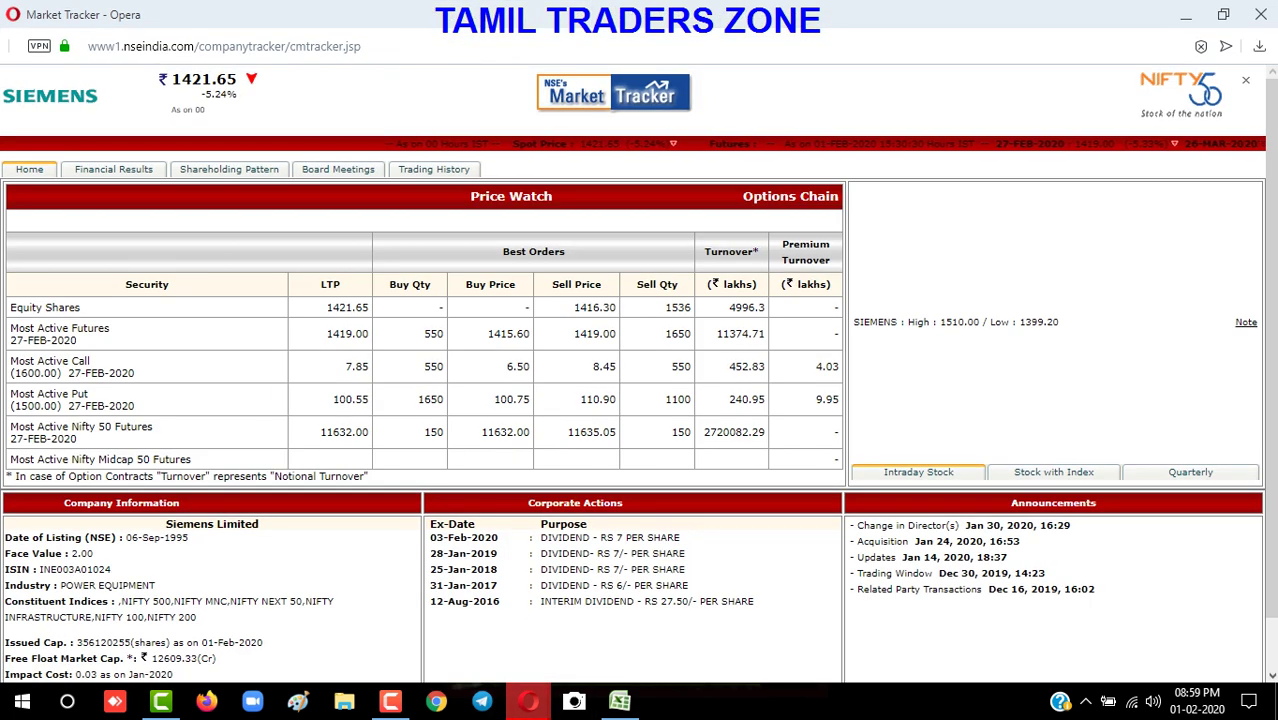
Examine Siemens' corporate actions, company information and trading history, and close the Market Tracker window.
scroll(638, 377, down, 1)
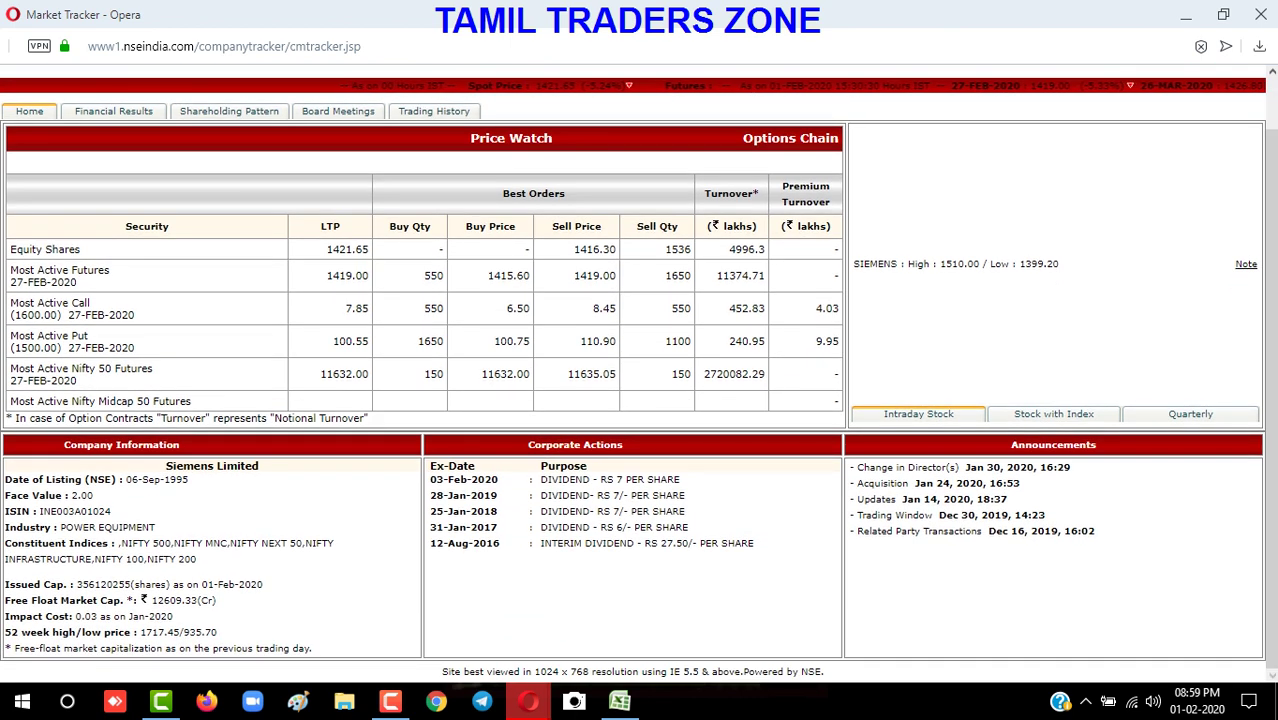
click(433, 111)
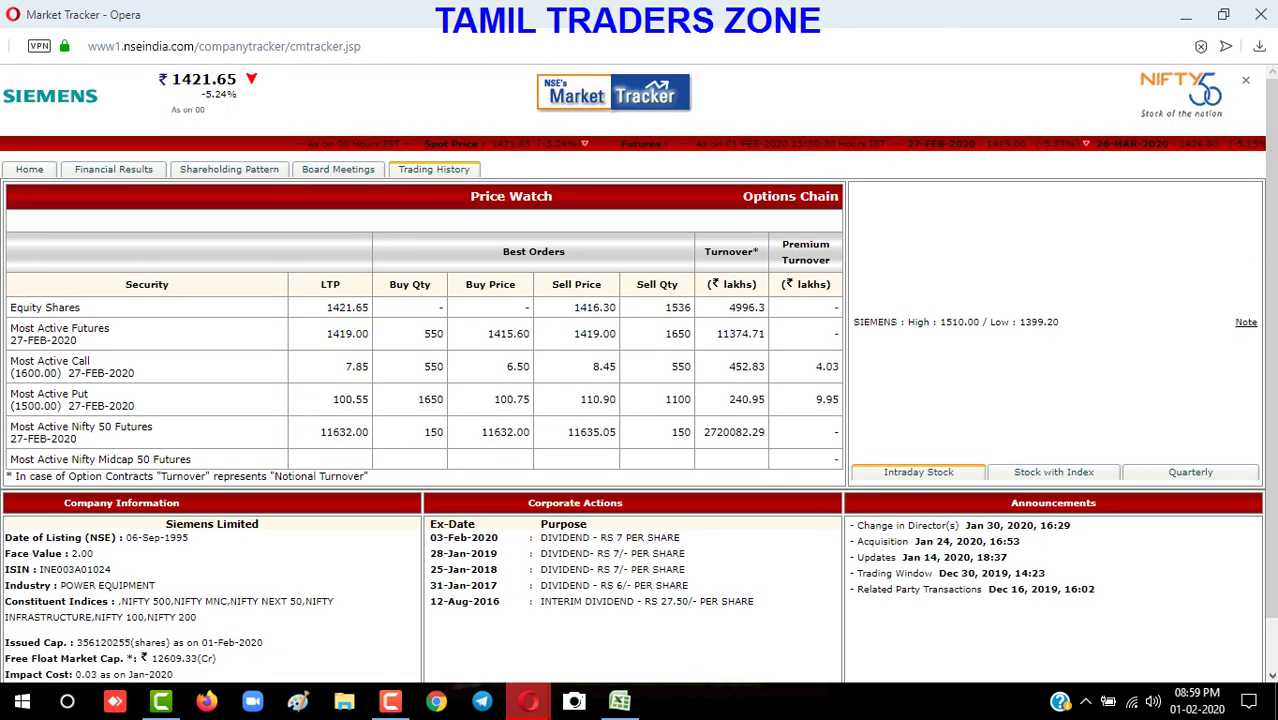
click(29, 169)
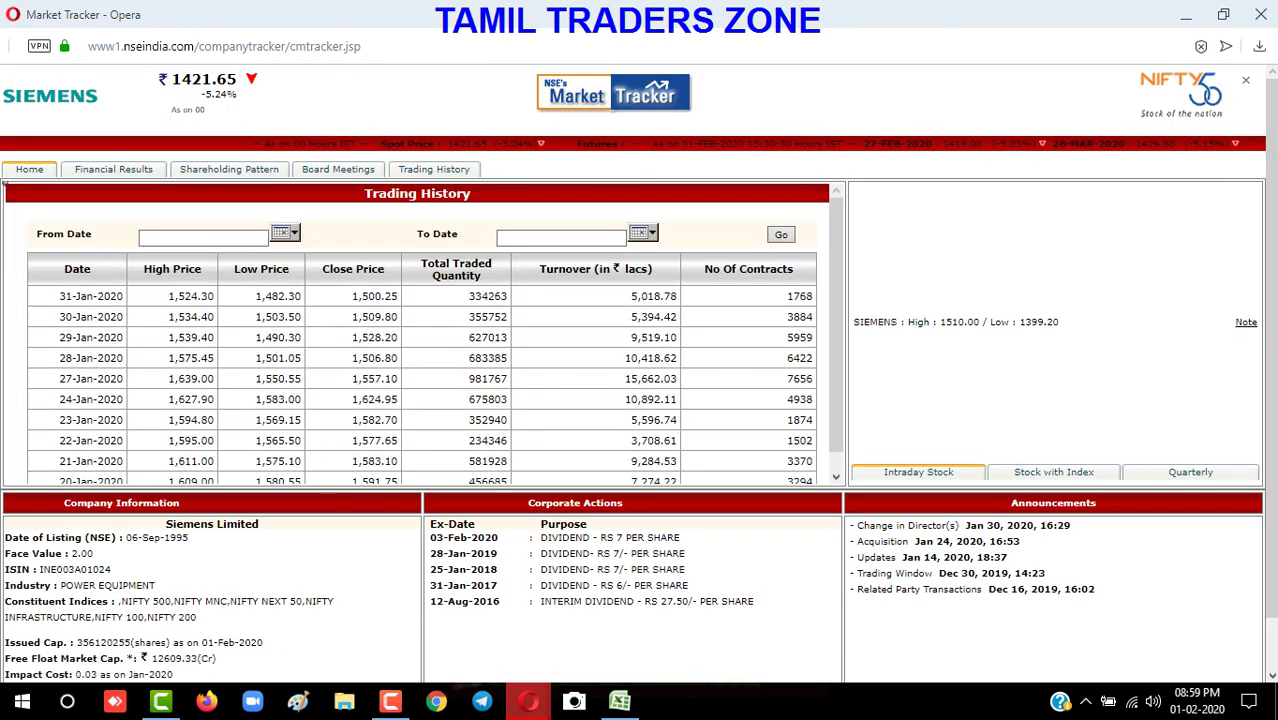
scroll(638, 377, down, 1)
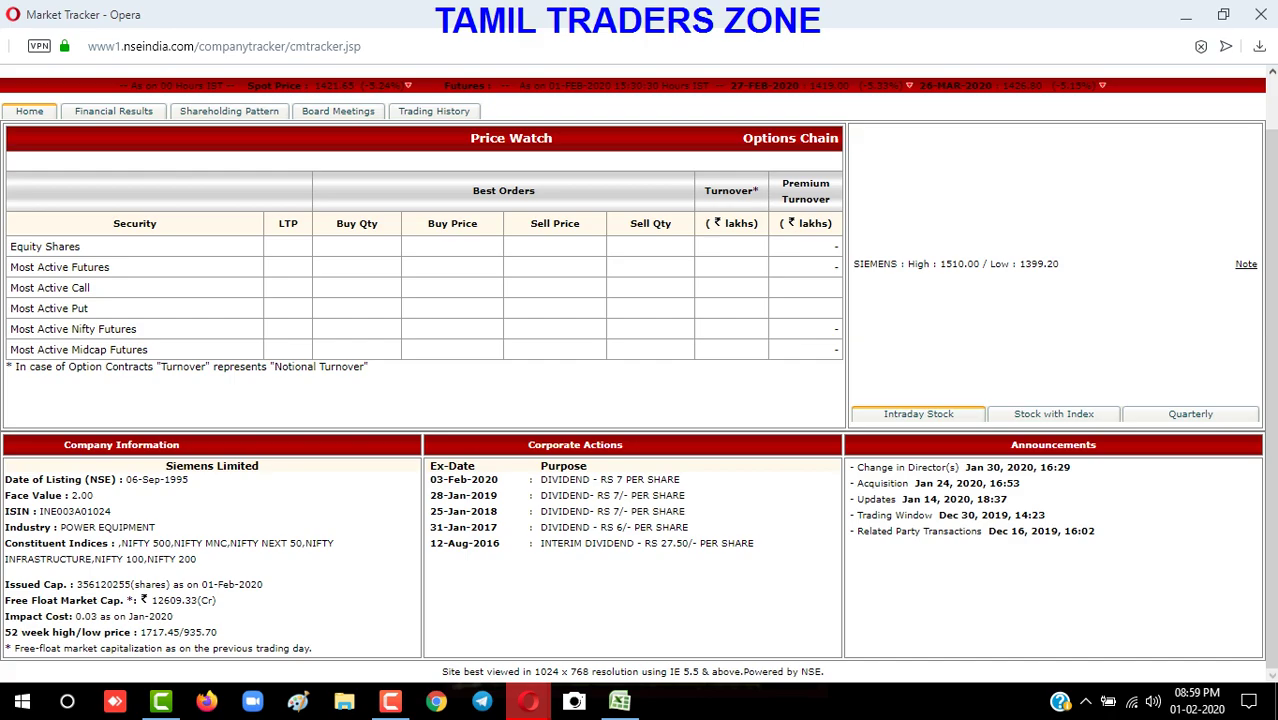
click(1261, 14)
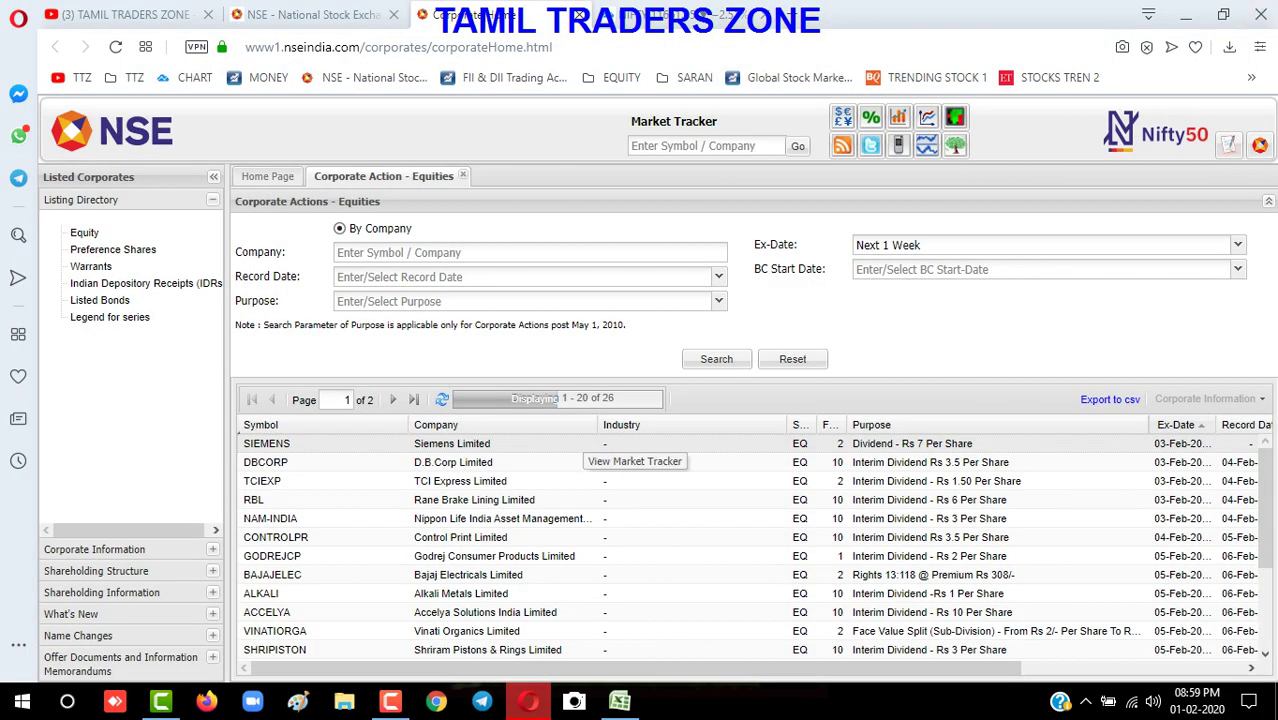